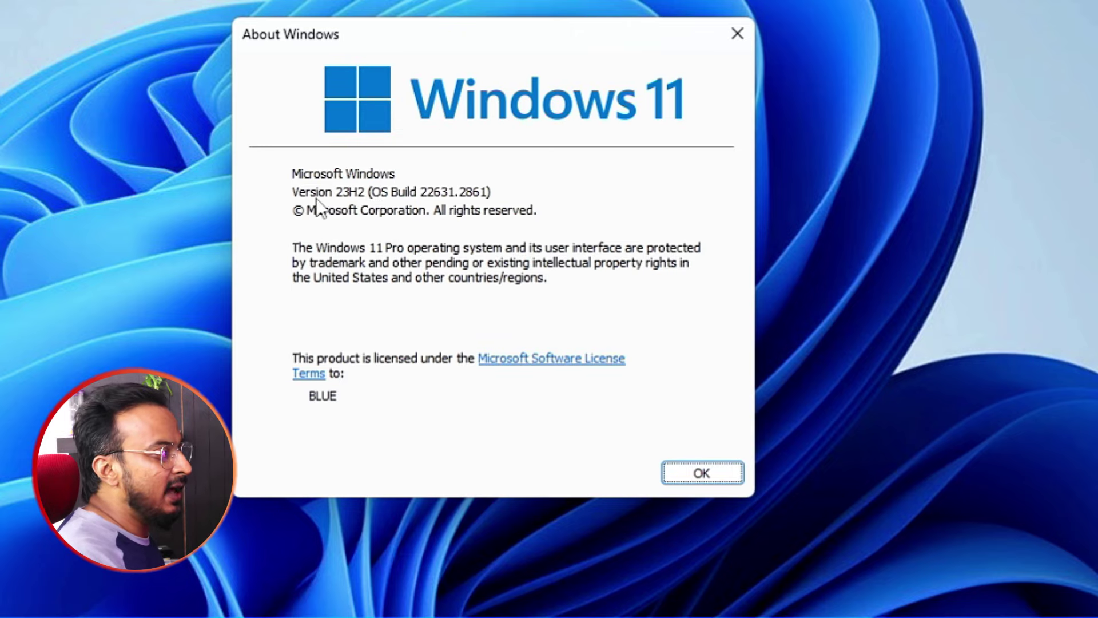
Close the Windows version information, check Windows Update for new updates and install all of them
{"action": "left_click", "coordinate": [703, 473]}
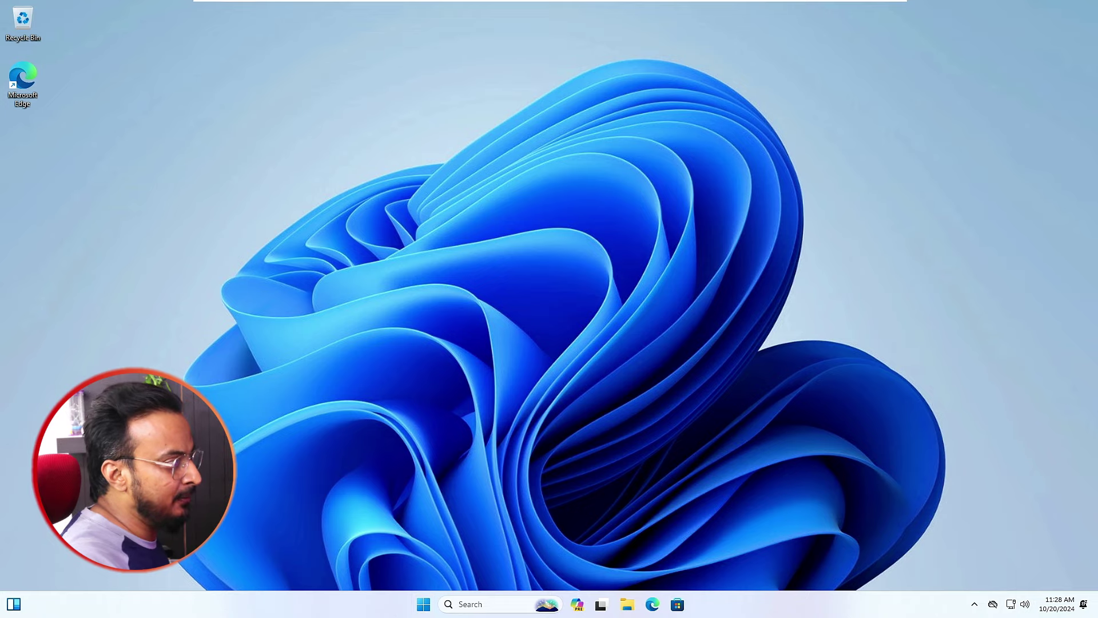
{"action": "right_click", "coordinate": [423, 604]}
{"action": "left_click", "coordinate": [400, 483]}
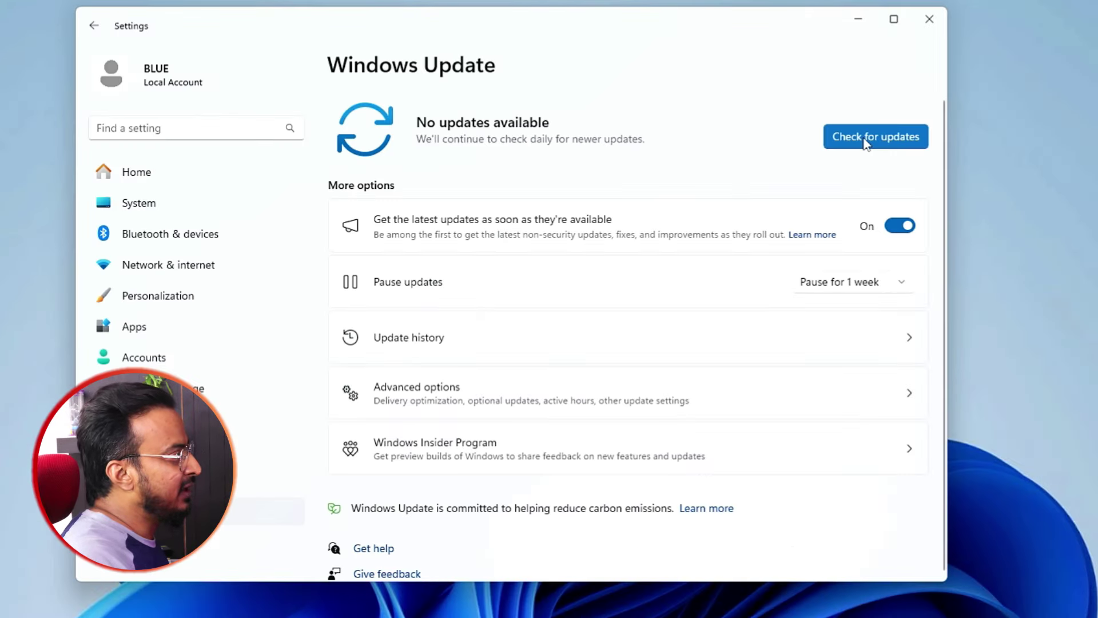
{"action": "left_click", "coordinate": [865, 140]}
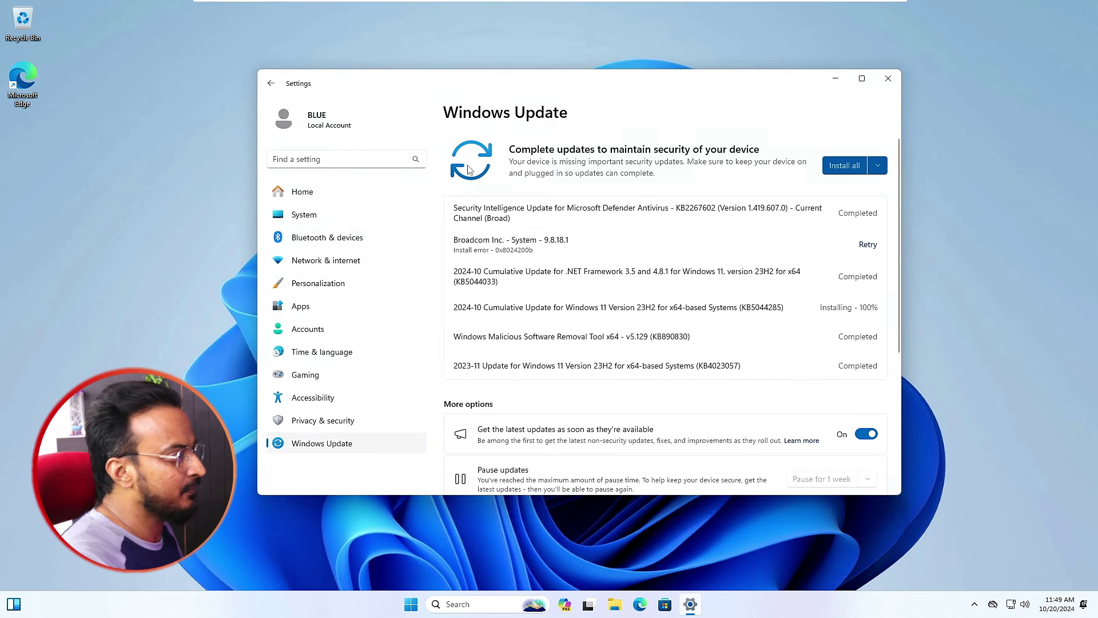
{"action": "left_click", "coordinate": [845, 165]}
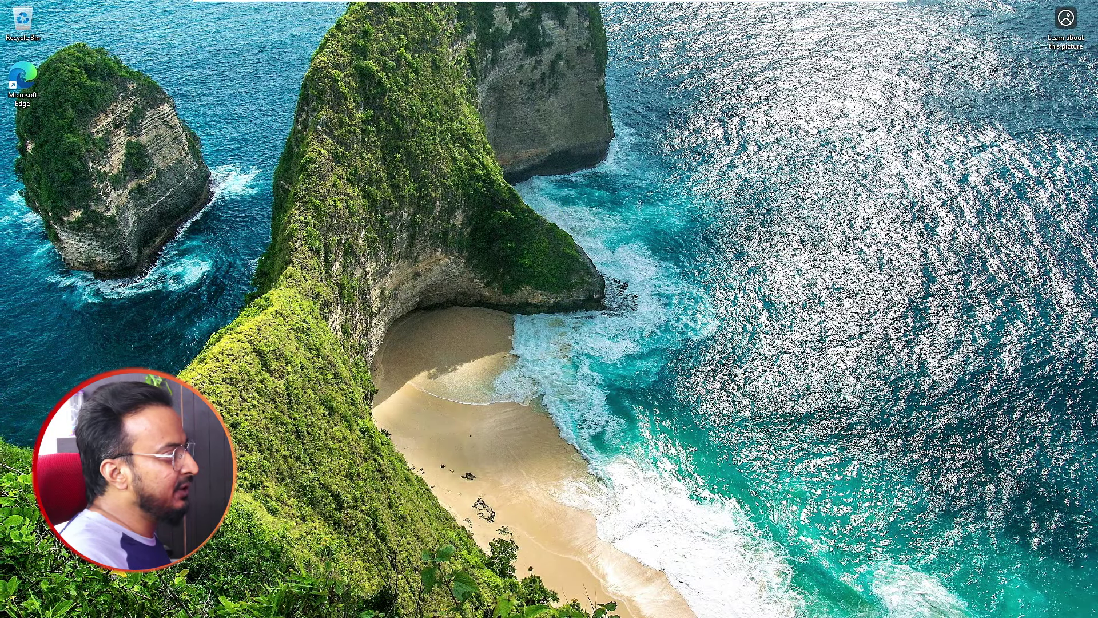
Retry all failed updates in Windows Update and close Settings
{"action": "right_click", "coordinate": [424, 604]}
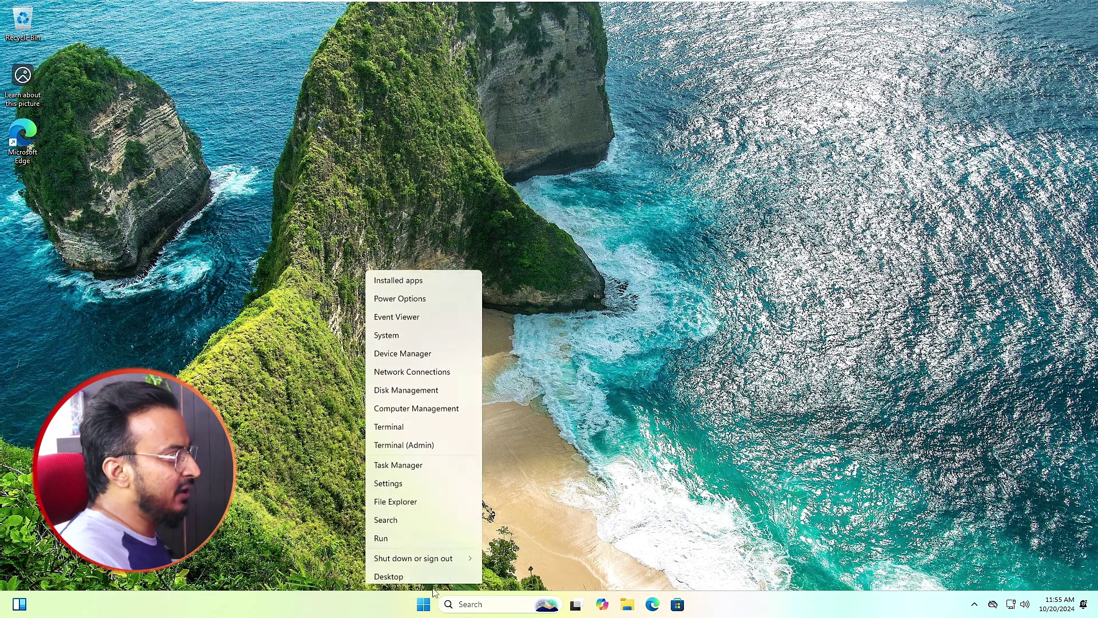
{"action": "left_click", "coordinate": [409, 479]}
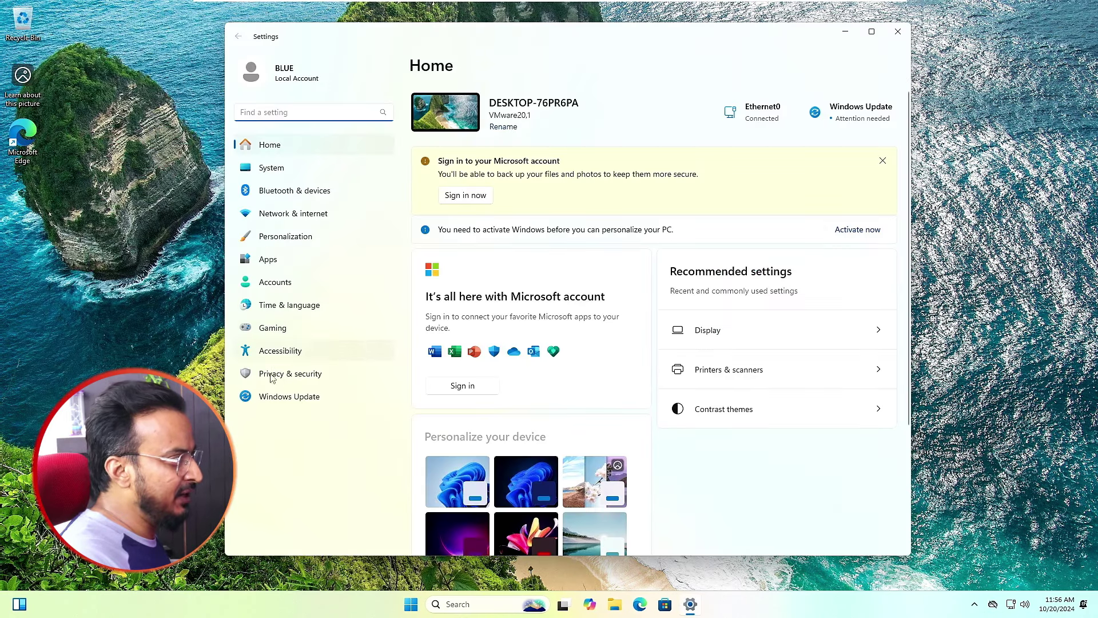
{"action": "left_click", "coordinate": [300, 396]}
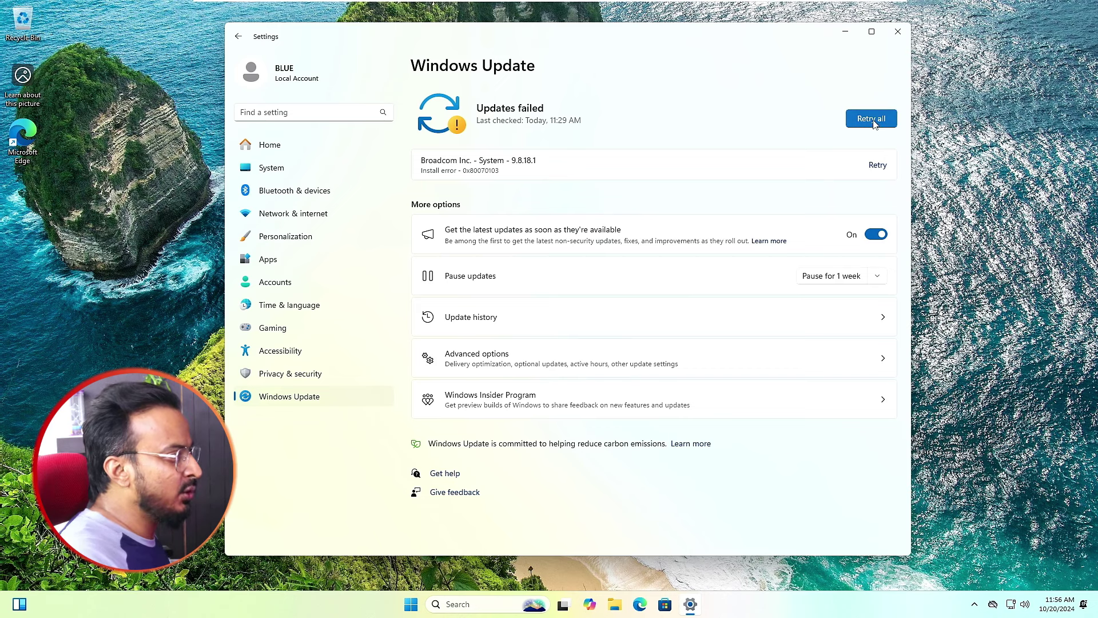
{"action": "left_click", "coordinate": [873, 119]}
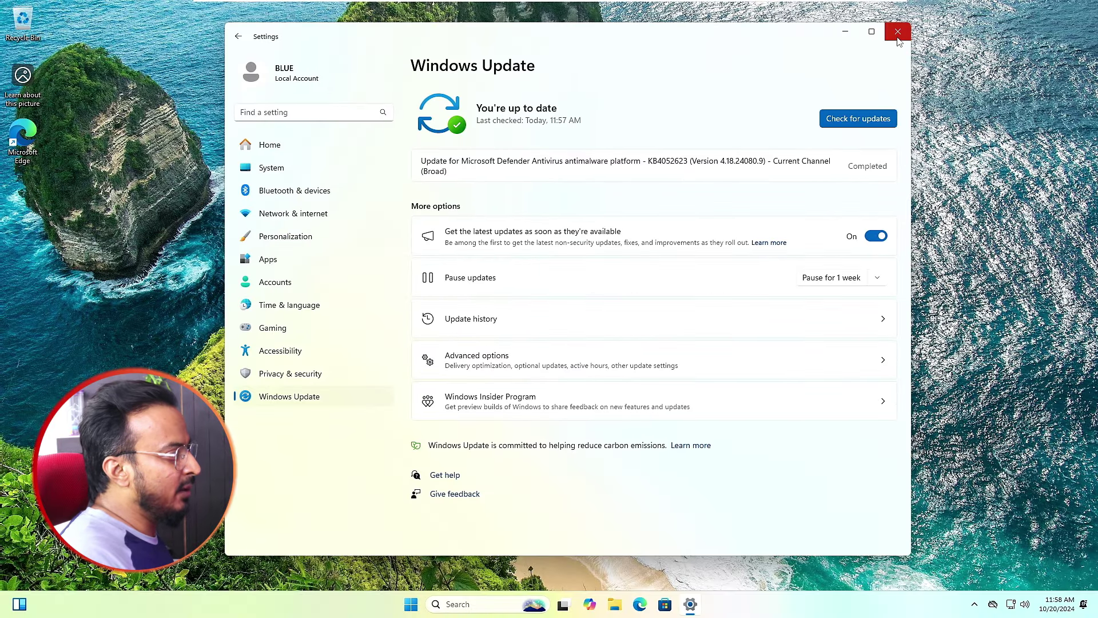
{"action": "left_click", "coordinate": [898, 32]}
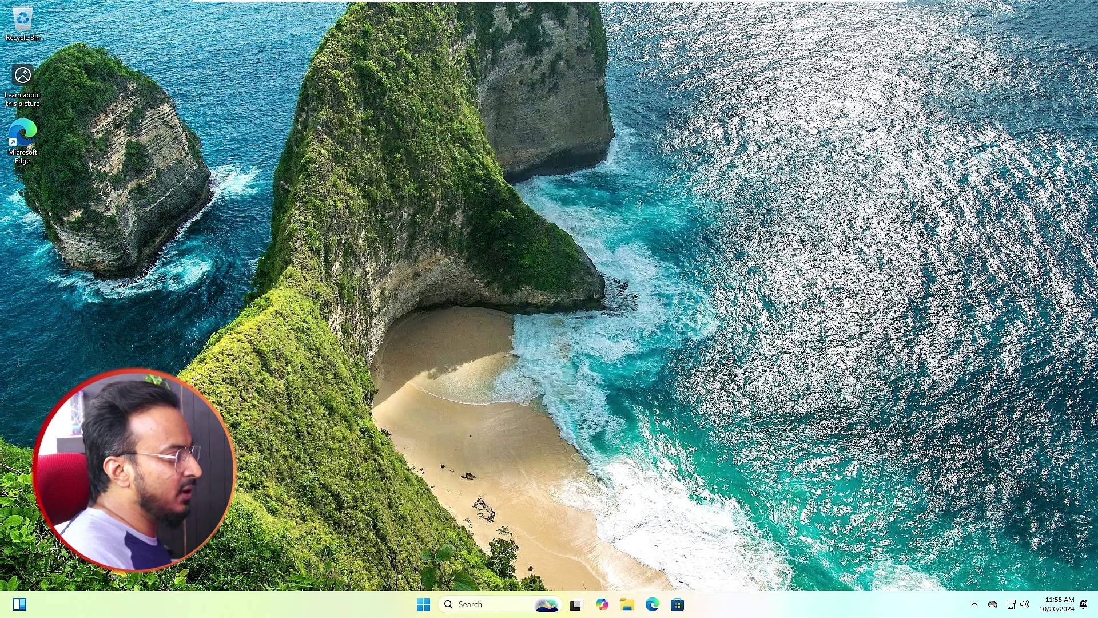
Search Windows for gpedit, open the Local Group Policy Editor and reposition its window
{"action": "key", "text": "super+s"}
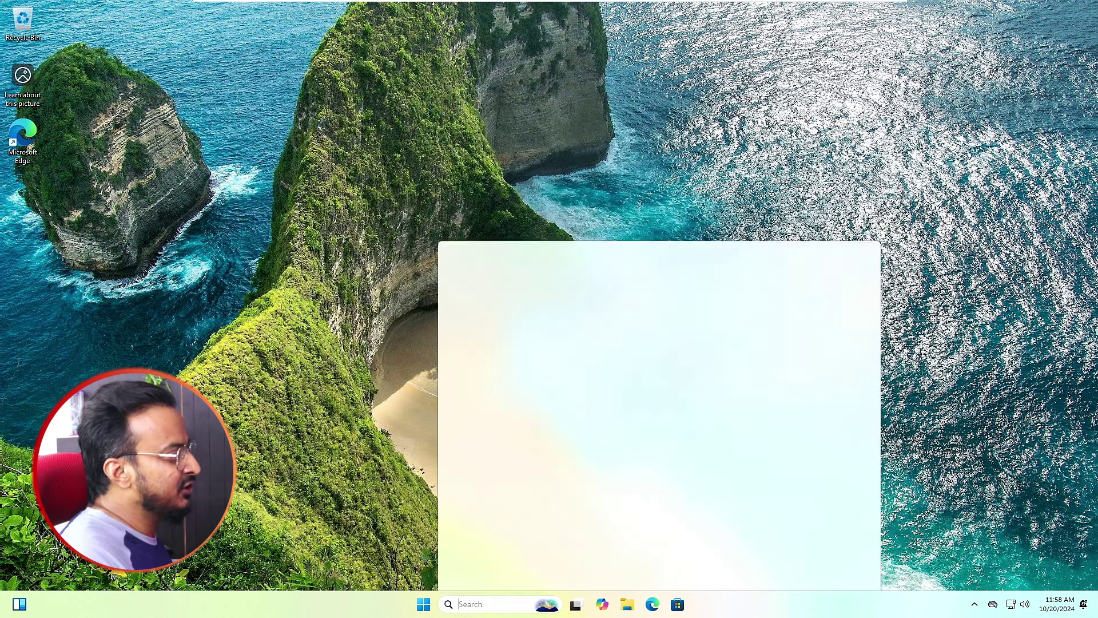
{"action": "type", "text": "gpedit"}
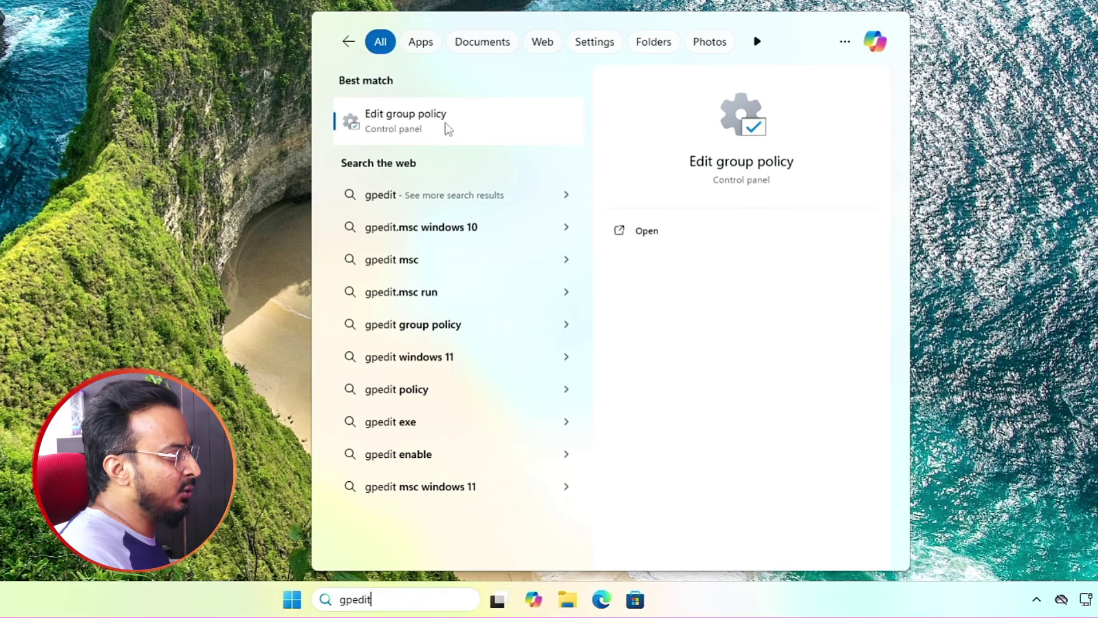
{"action": "left_click", "coordinate": [447, 137]}
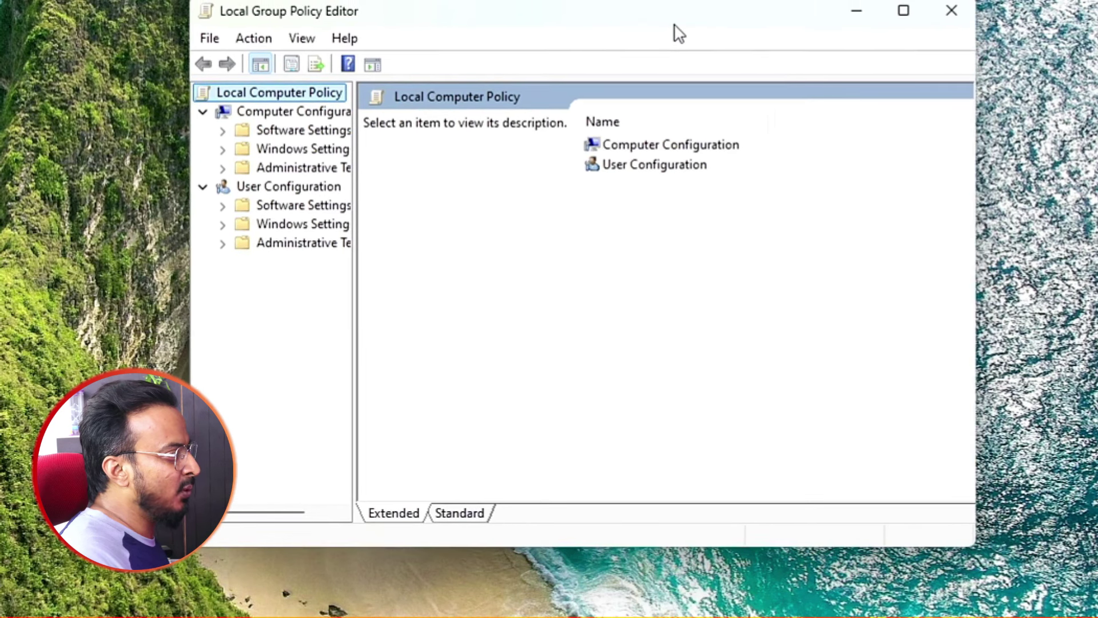
{"action": "left_click_drag", "start_coordinate": [663, 33], "coordinate": [635, 58]}
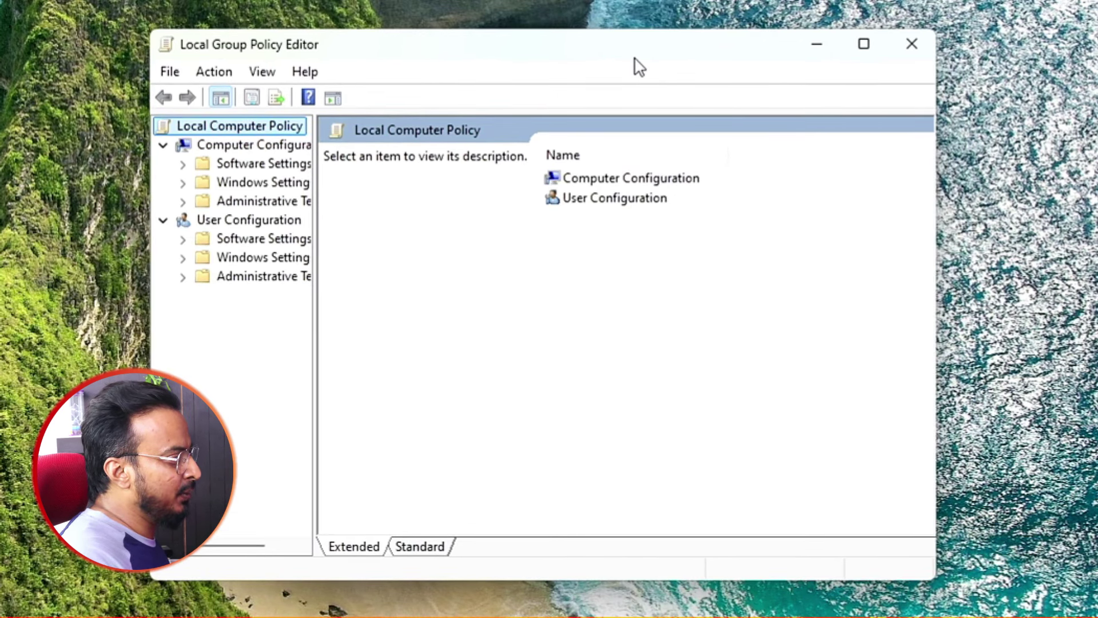
{"action": "left_click_drag", "start_coordinate": [634, 57], "coordinate": [632, 57]}
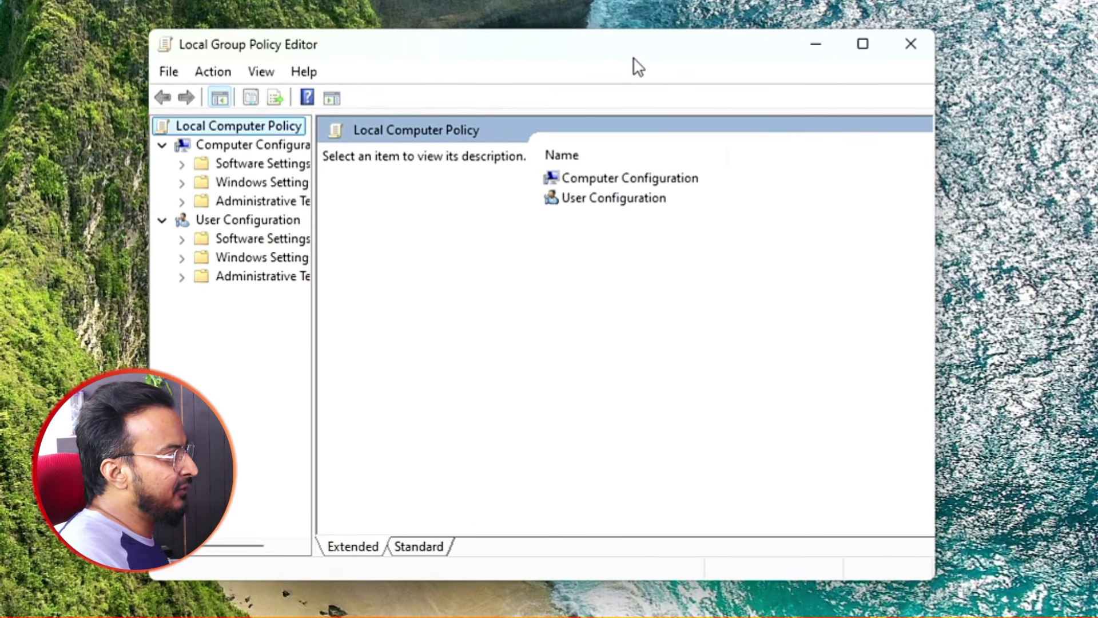
Open the Windows Components folder within Administrative Templates under Computer Configuration
{"action": "left_click", "coordinate": [269, 202]}
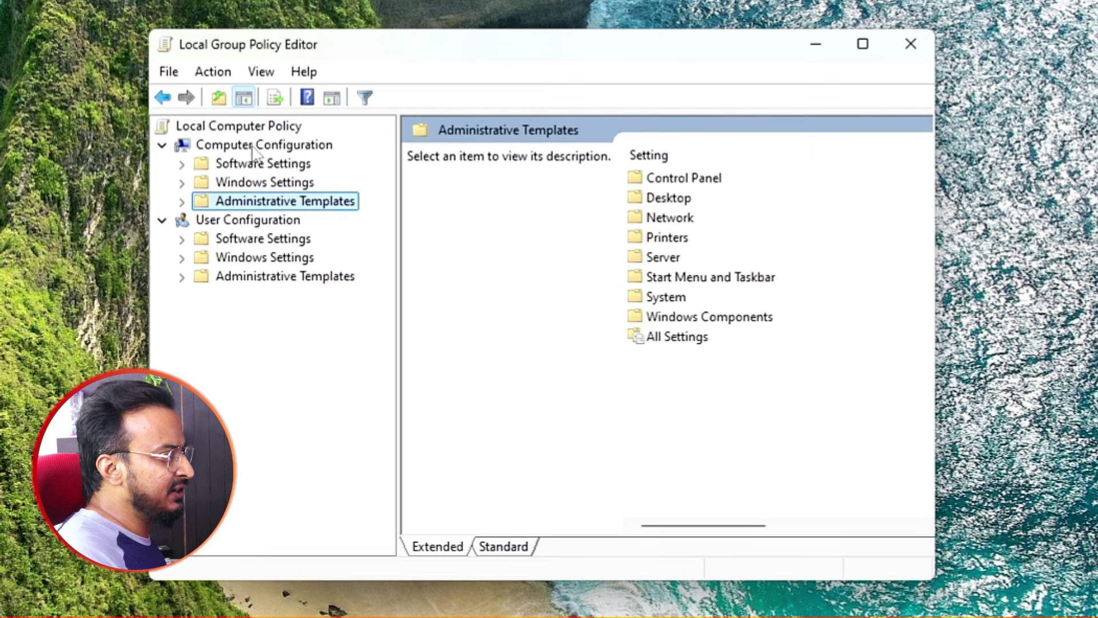
{"action": "left_click", "coordinate": [254, 147]}
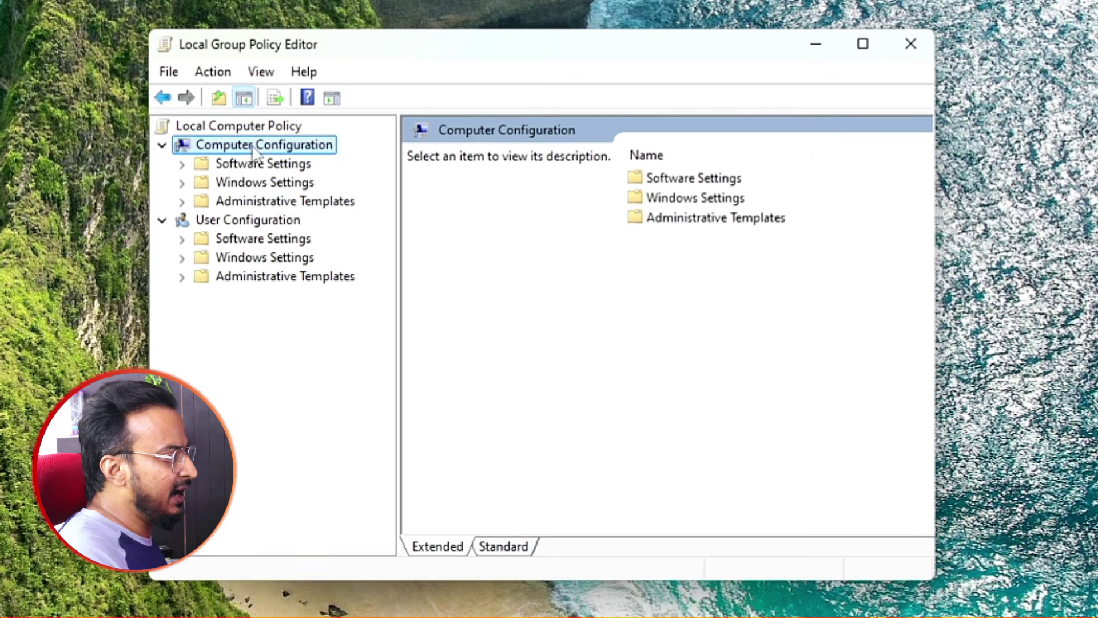
{"action": "left_click", "coordinate": [264, 209]}
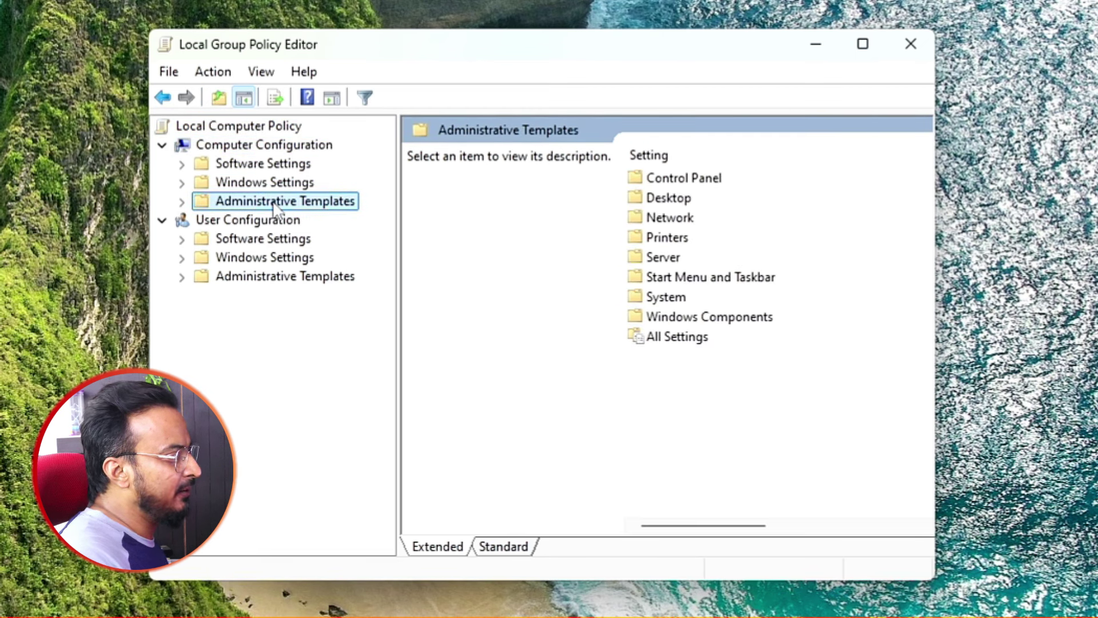
{"action": "left_click", "coordinate": [667, 321]}
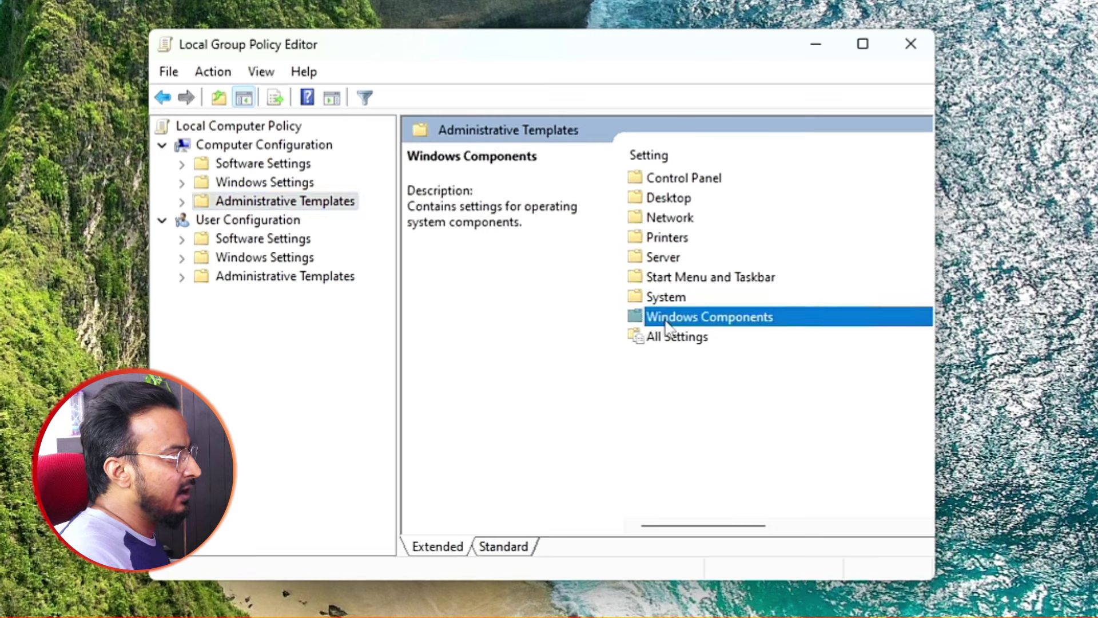
{"action": "double_click", "coordinate": [667, 323]}
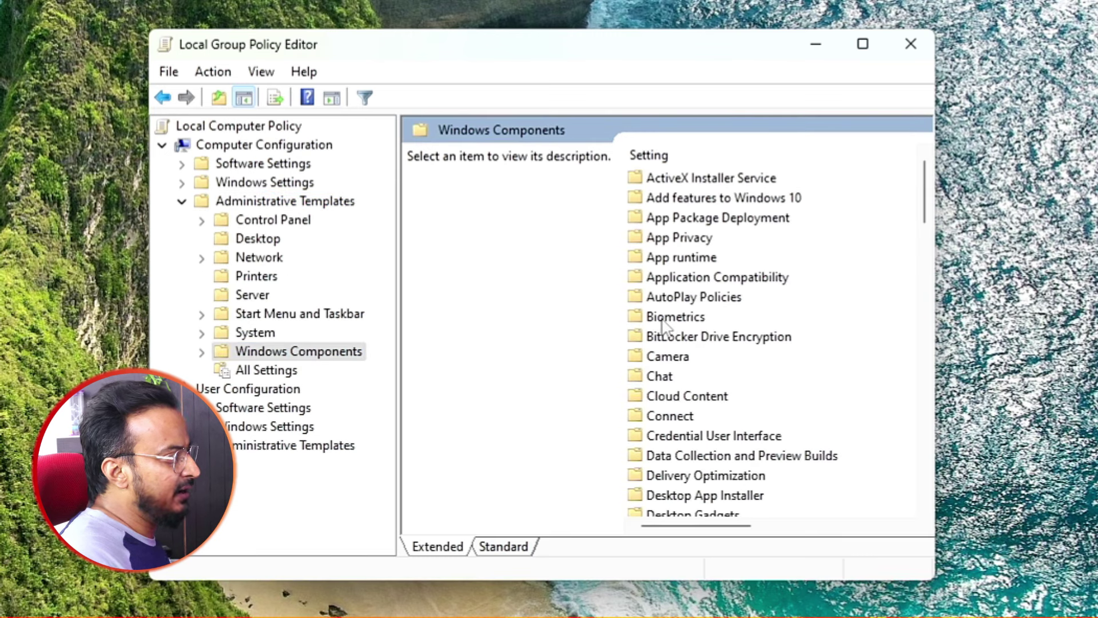
Open the Windows Update policies and go into Manage updates offered from Windows Update
{"action": "scroll", "coordinate": [663, 325], "scroll_direction": "down", "scroll_amount": 20}
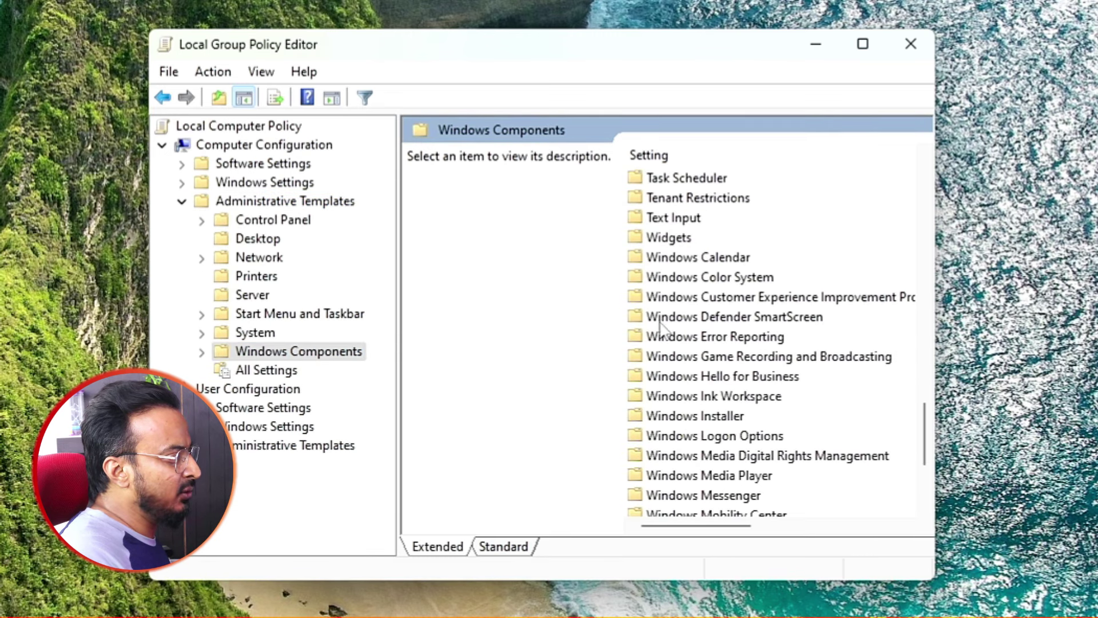
{"action": "scroll", "coordinate": [661, 326], "scroll_direction": "down", "scroll_amount": 3}
{"action": "left_click", "coordinate": [708, 476]}
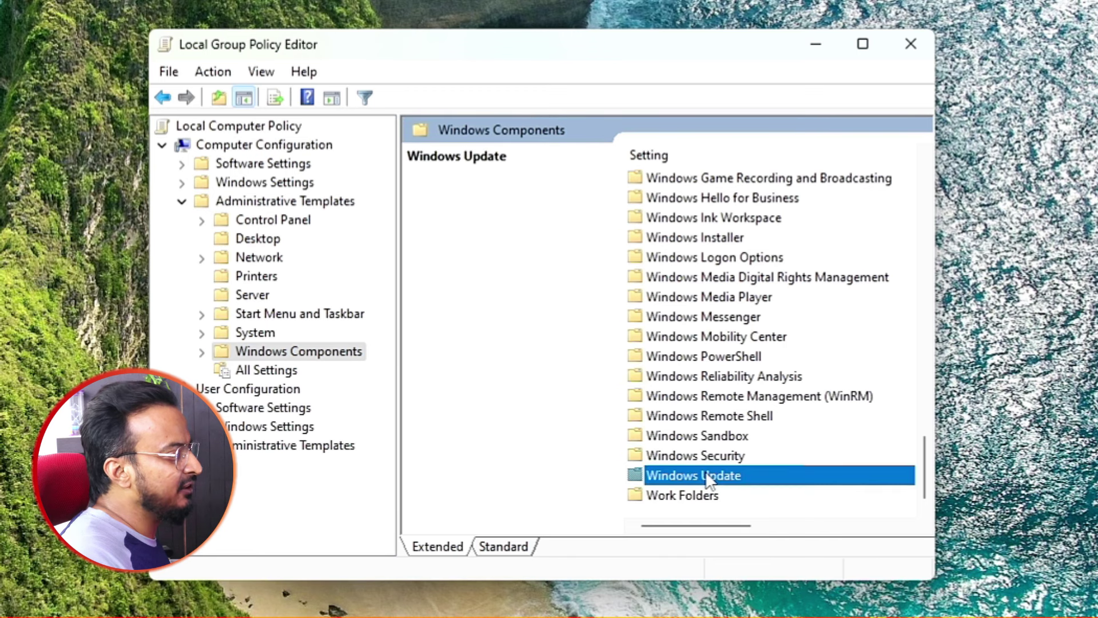
{"action": "double_click", "coordinate": [696, 479]}
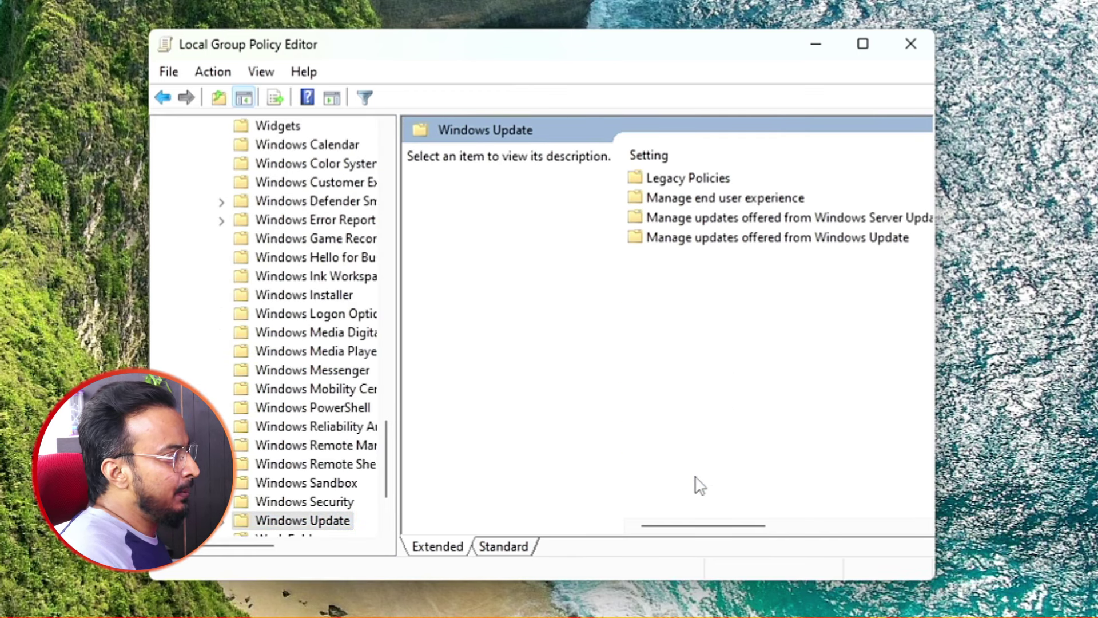
{"action": "left_click", "coordinate": [697, 247]}
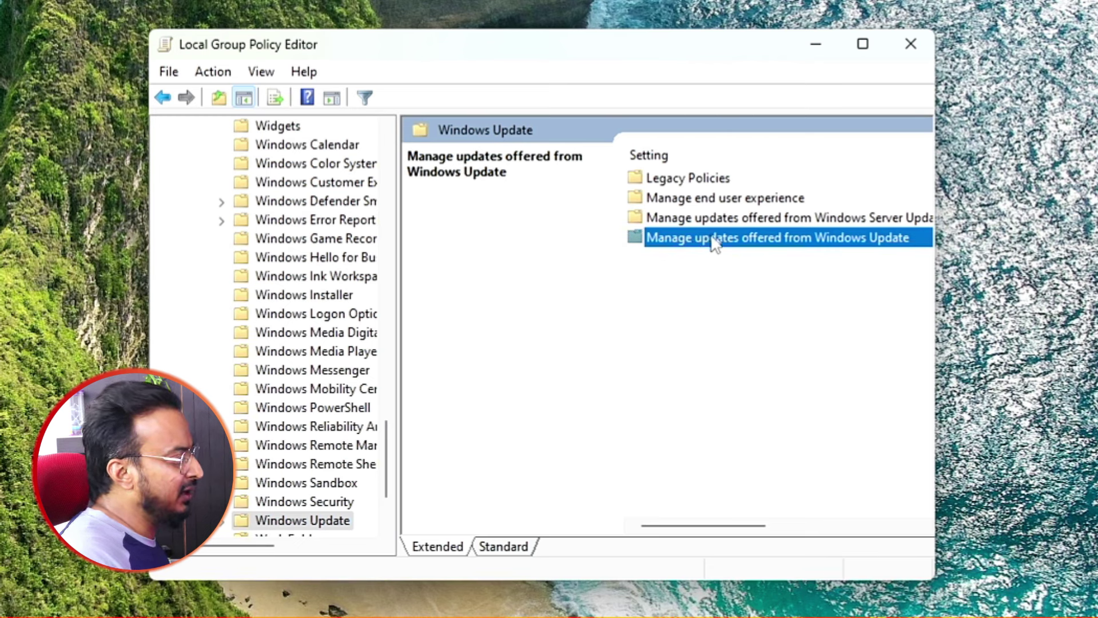
{"action": "double_click", "coordinate": [712, 240]}
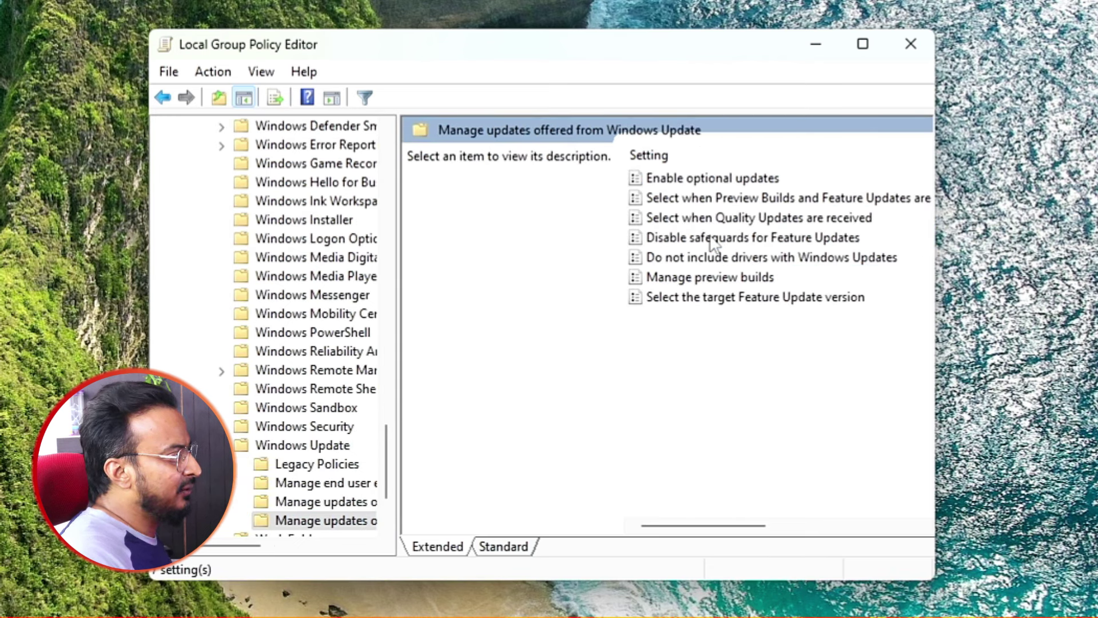
Open the policy Select the target Feature Update version and set it to Enabled
{"action": "left_click", "coordinate": [686, 303]}
{"action": "double_click", "coordinate": [687, 299]}
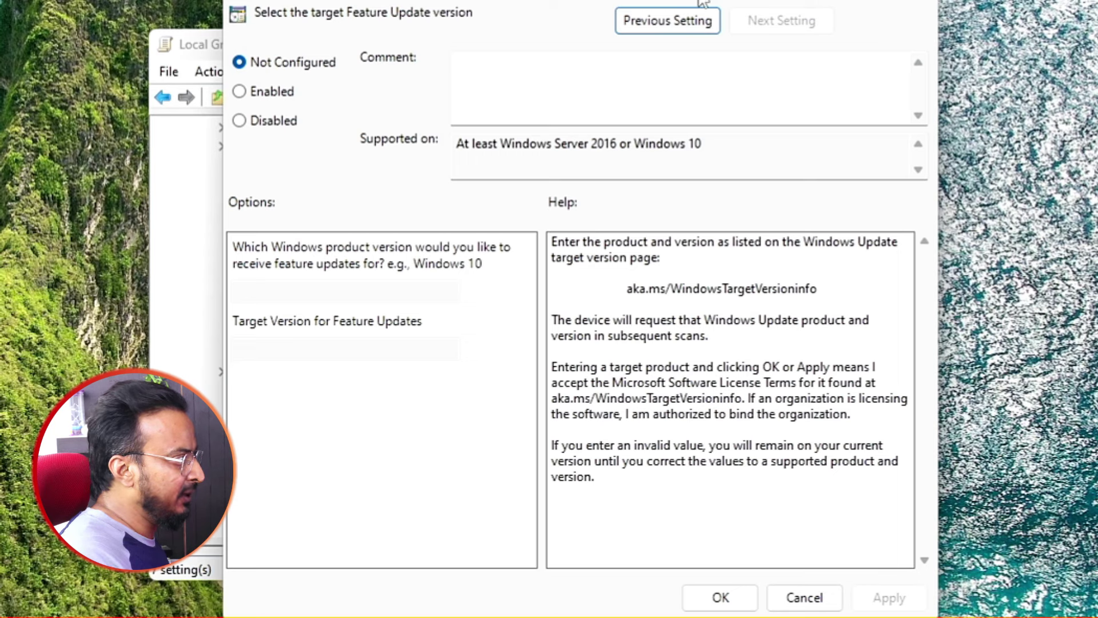
{"action": "left_click", "coordinate": [268, 96]}
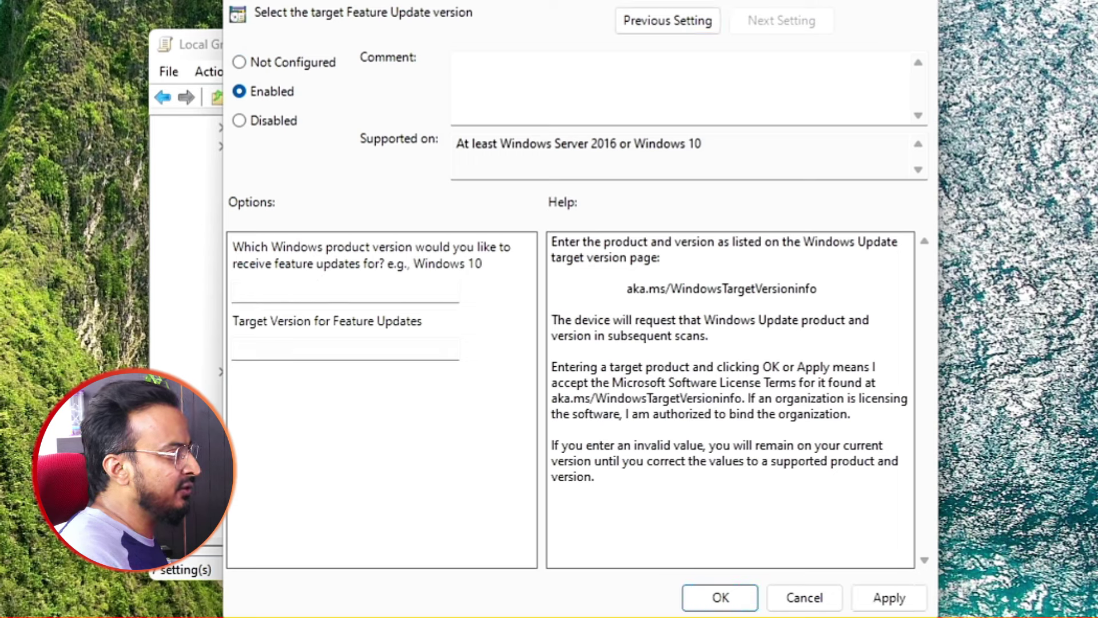
Set the policy's product version to Windows 11 and its target version to 24H2, and apply the changes
{"action": "left_click", "coordinate": [292, 283]}
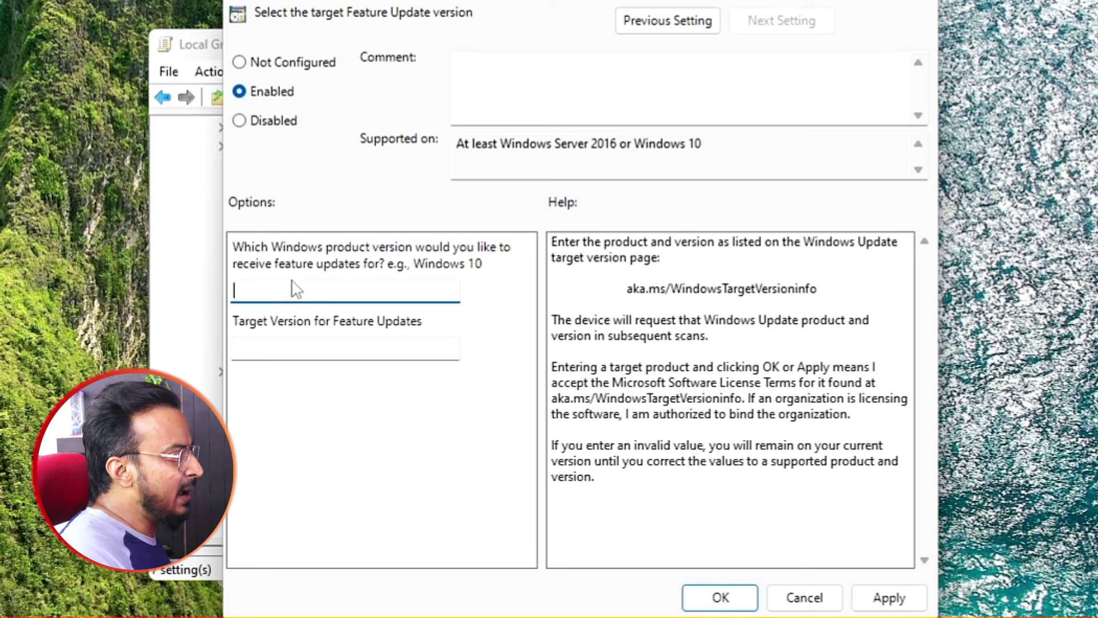
{"action": "type", "text": "Wind"}
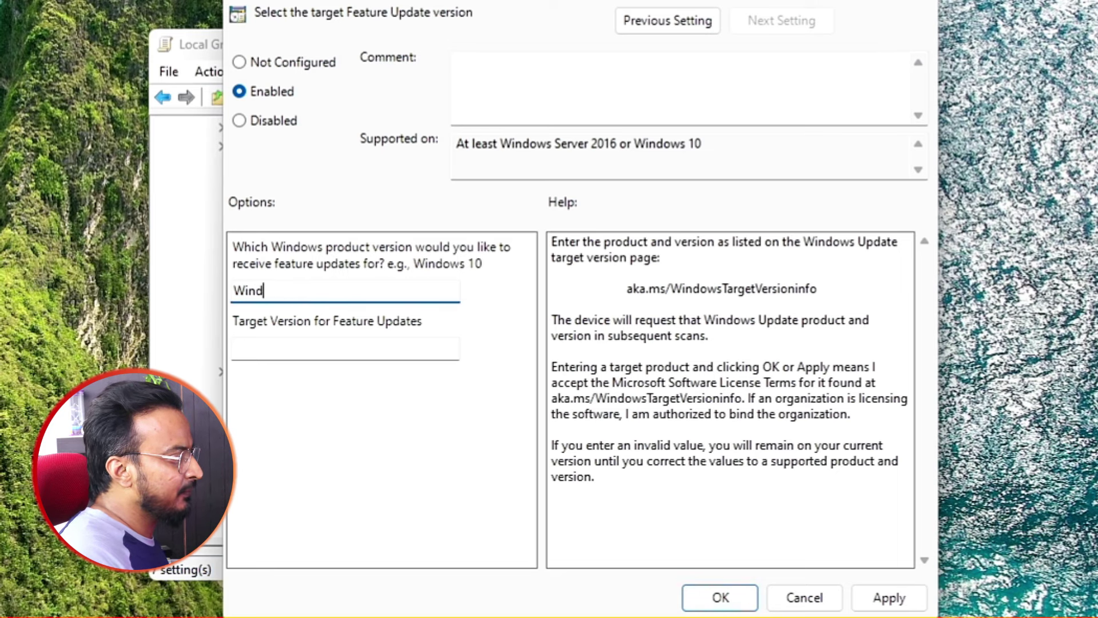
{"action": "type", "text": "ows"}
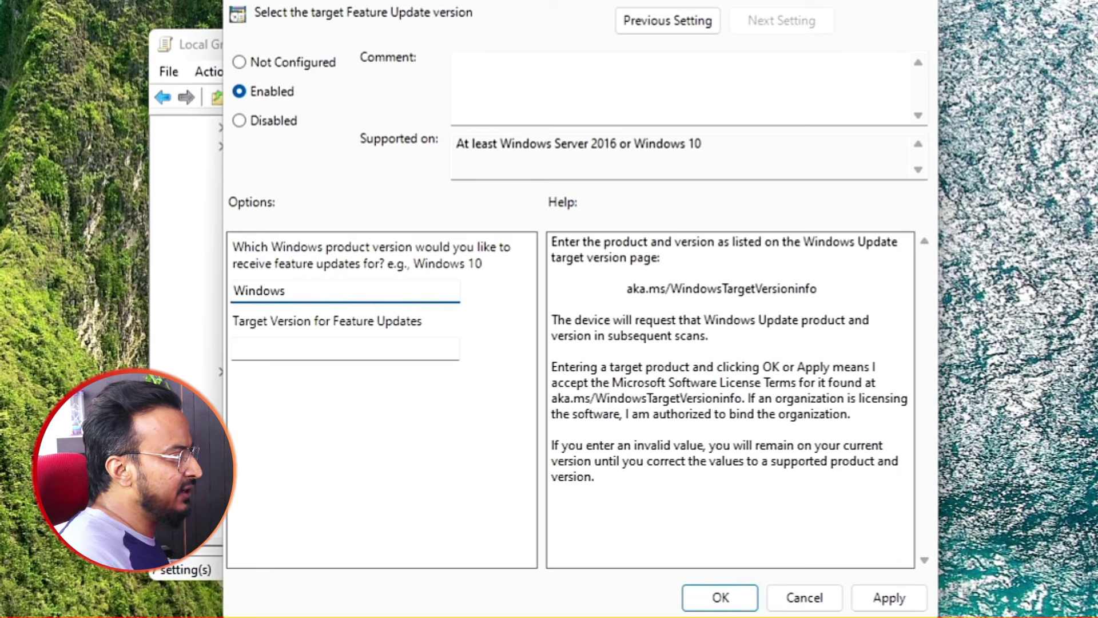
{"action": "type", "text": " 11"}
{"action": "key", "text": "Tab"}
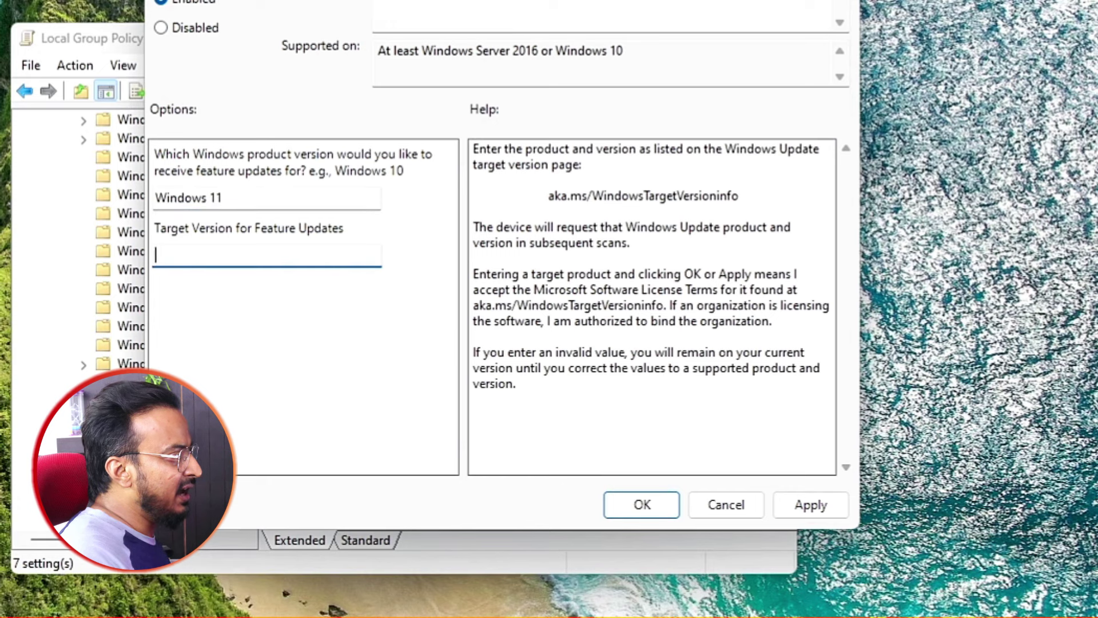
{"action": "type", "text": "24H2"}
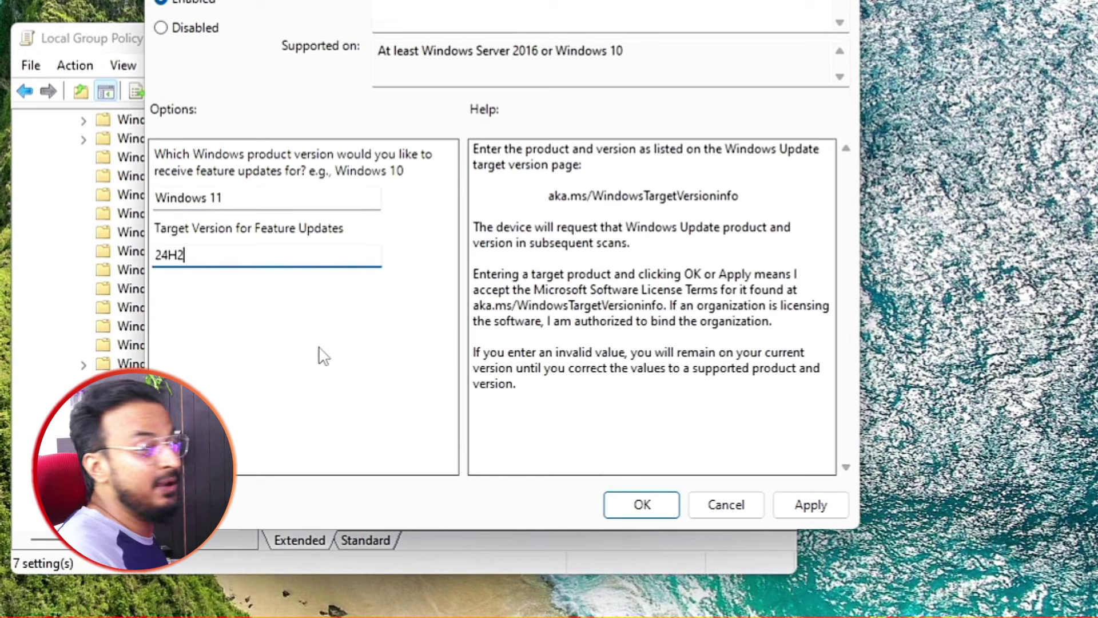
{"action": "left_click", "coordinate": [798, 508]}
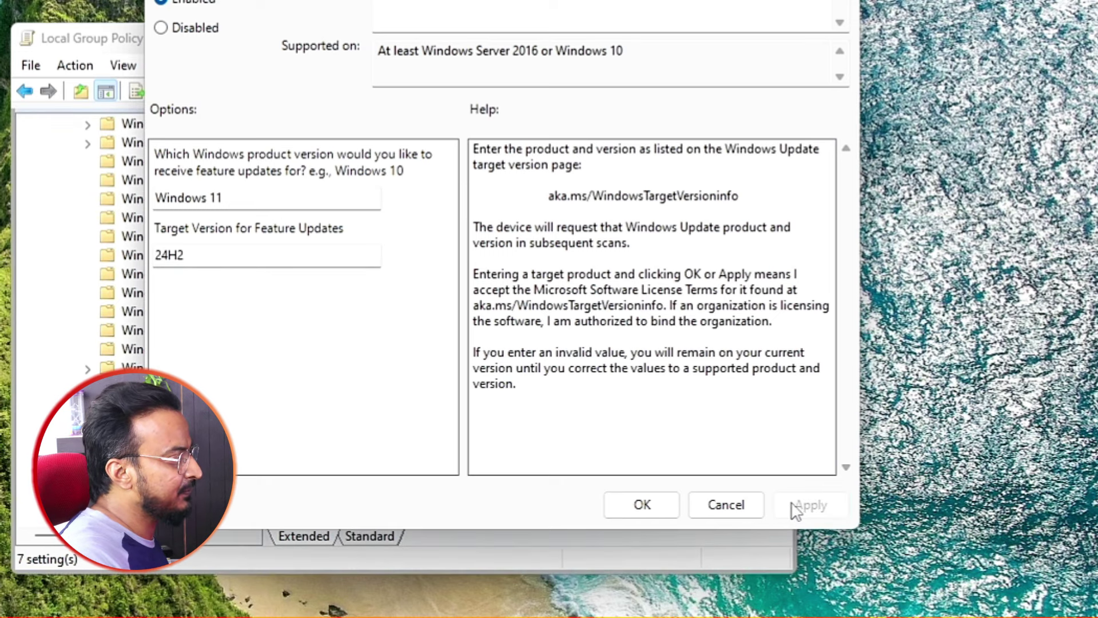
{"action": "left_click", "coordinate": [642, 505]}
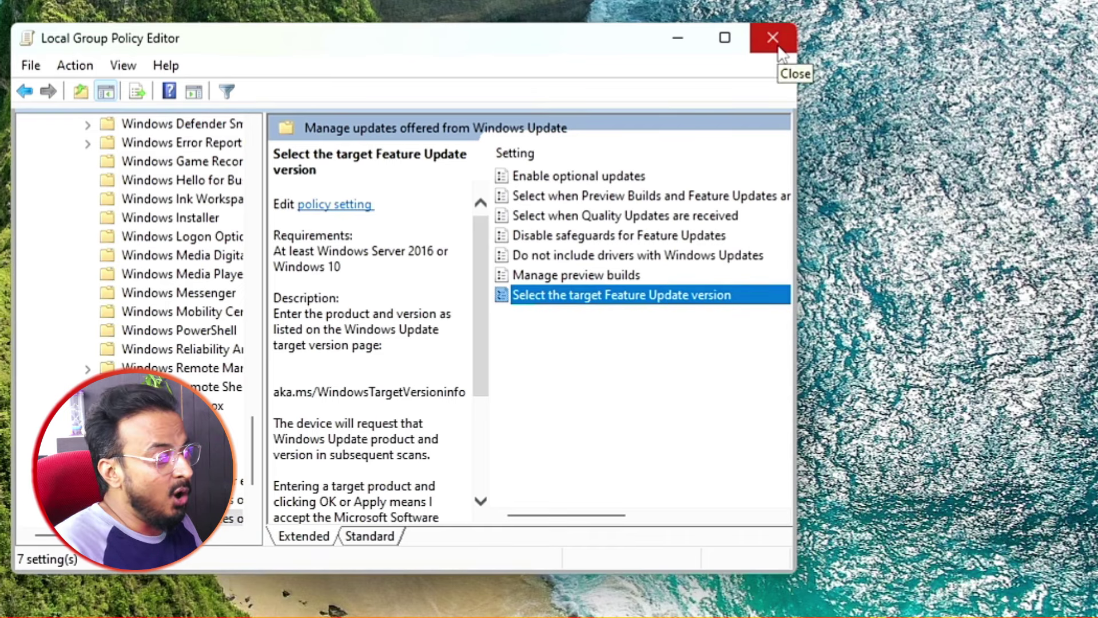
Close the Local Group Policy Editor and restart the computer
{"action": "left_click", "coordinate": [780, 51]}
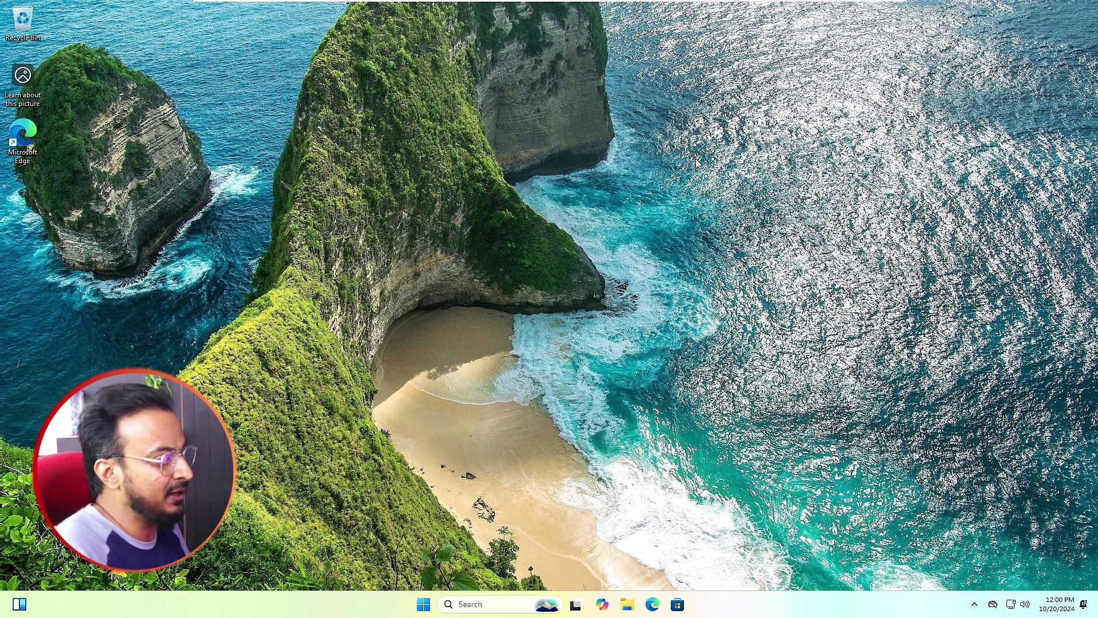
{"action": "left_click", "coordinate": [424, 604]}
{"action": "left_click", "coordinate": [692, 564]}
{"action": "left_click", "coordinate": [696, 542]}
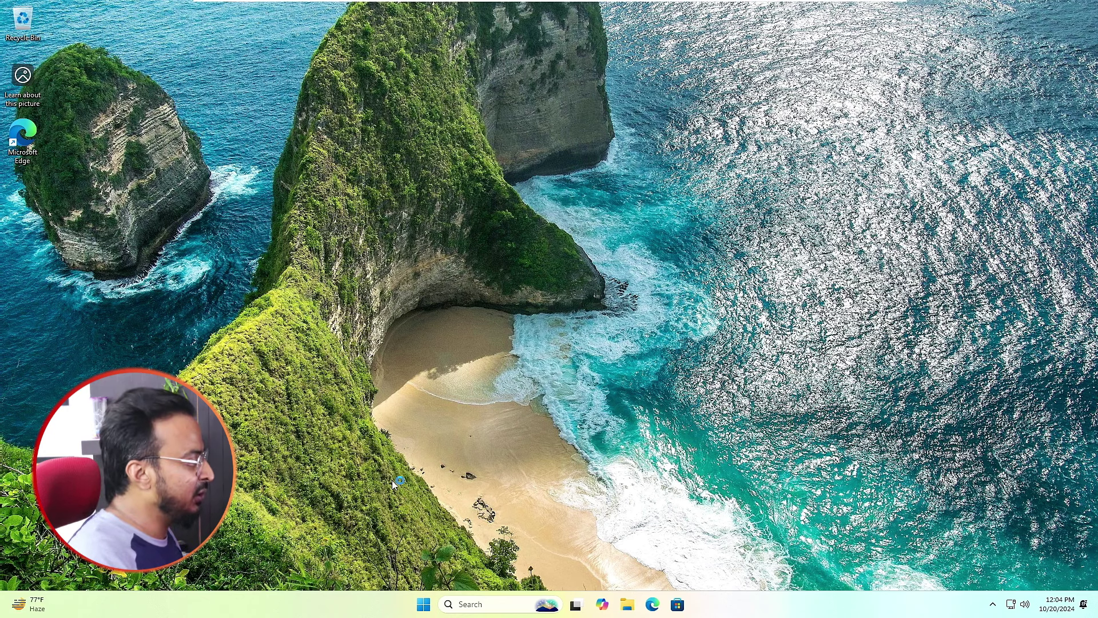
Open the Windows Update settings and check for updates to start getting the 24H2 feature update
{"action": "right_click", "coordinate": [424, 604]}
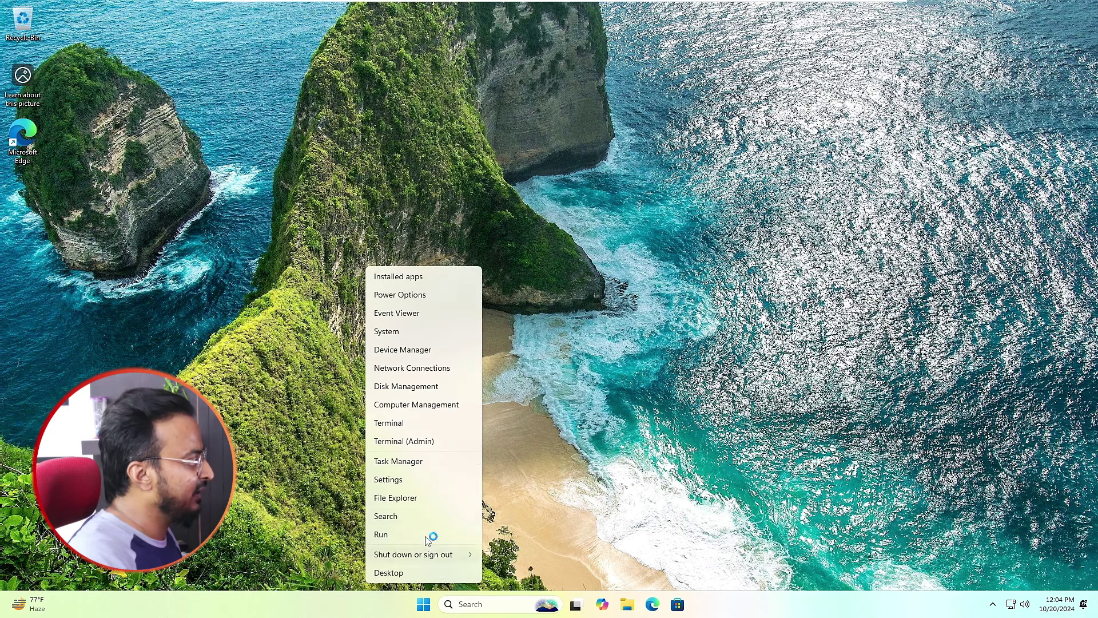
{"action": "left_click", "coordinate": [408, 481]}
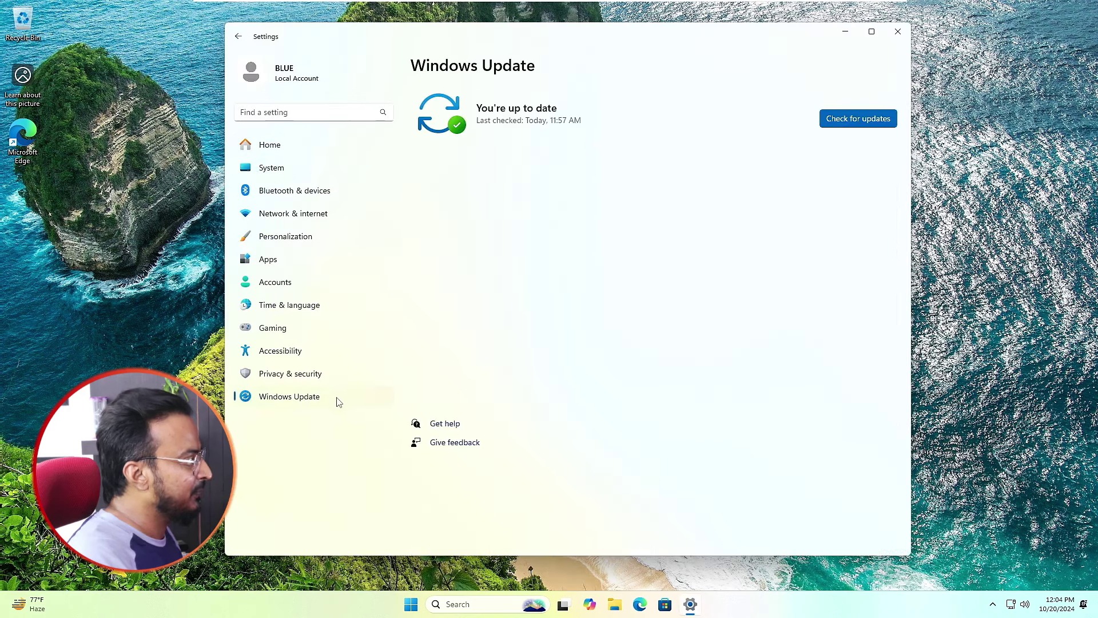
{"action": "left_click", "coordinate": [870, 138]}
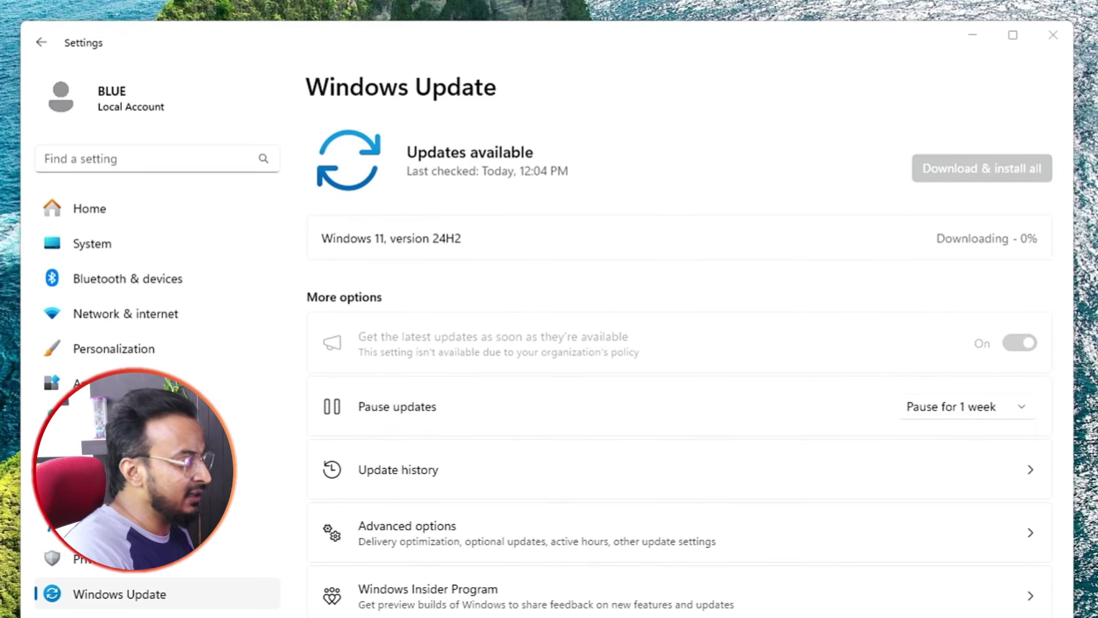
Highlight the name of the Windows 11, version 24H2 update in the list of available updates
{"action": "left_click", "coordinate": [321, 240]}
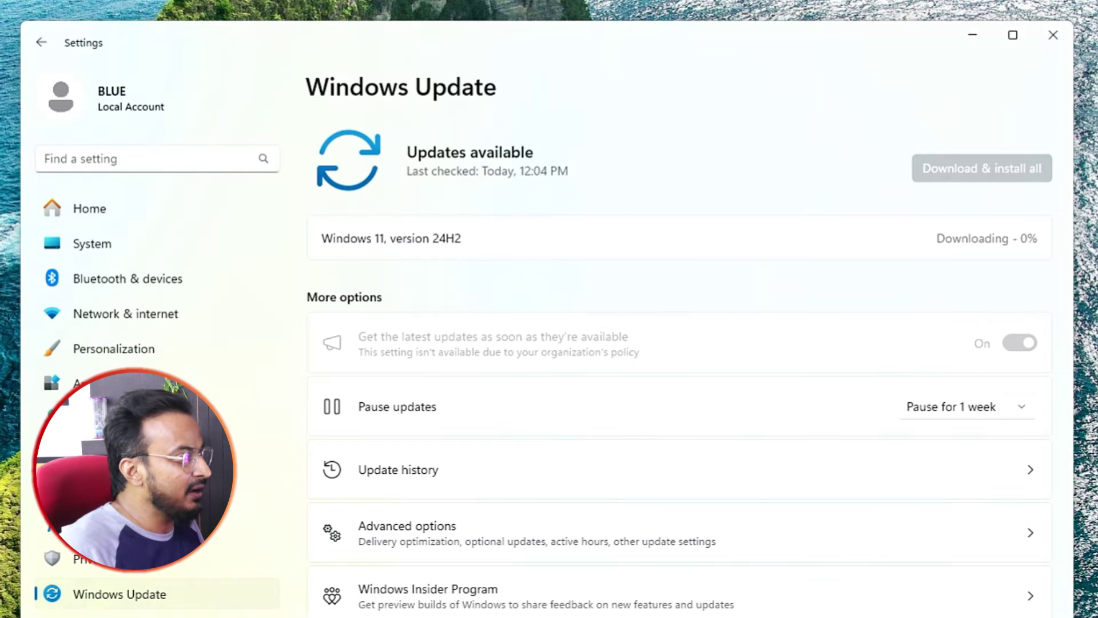
{"action": "left_click_drag", "start_coordinate": [461, 238], "coordinate": [321, 238]}
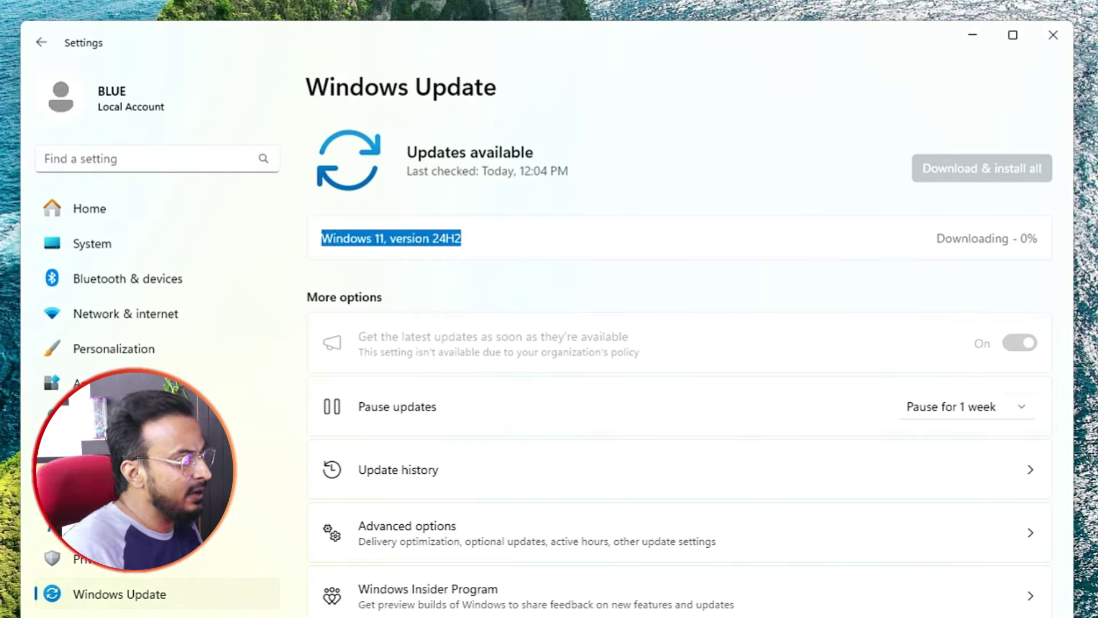
{"action": "left_click", "coordinate": [321, 238]}
{"action": "left_click_drag", "start_coordinate": [461, 238], "coordinate": [321, 238]}
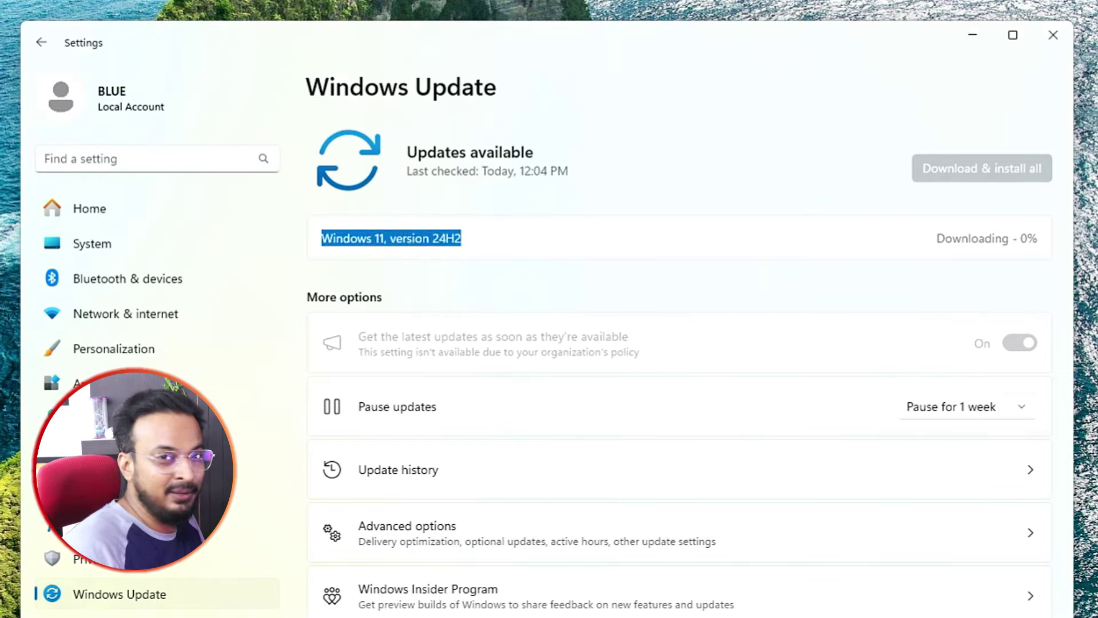
{"action": "left_click", "coordinate": [401, 273]}
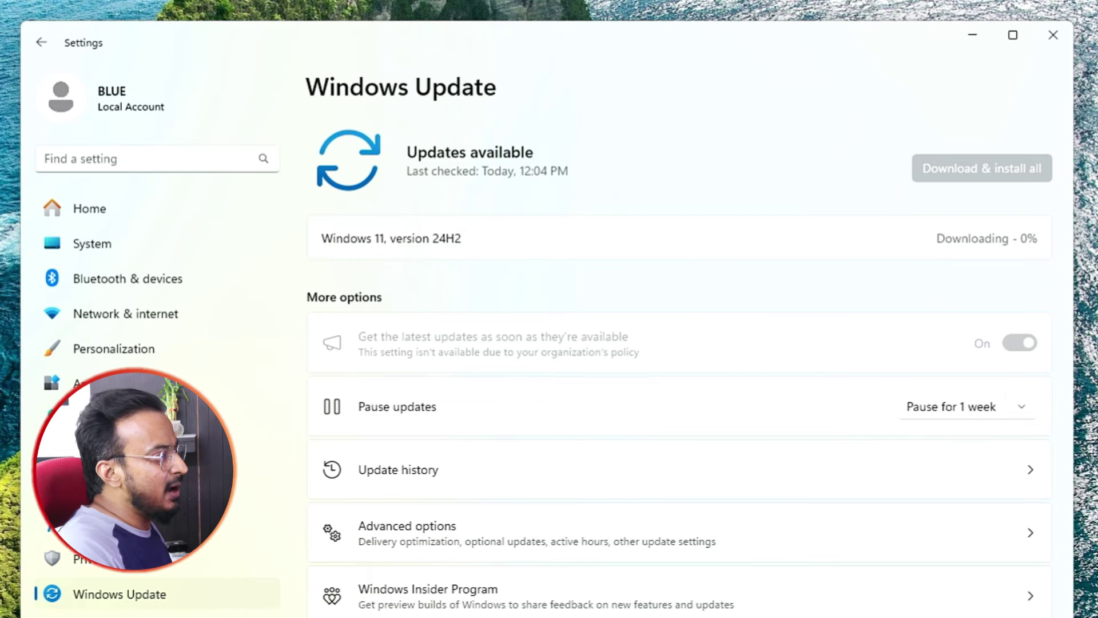
{"action": "left_click_drag", "start_coordinate": [461, 238], "coordinate": [387, 238]}
Run winver to check the installed Windows version during the update download, and close the About Windows dialog
{"action": "key", "text": "super+s"}
{"action": "type", "text": "wi"}
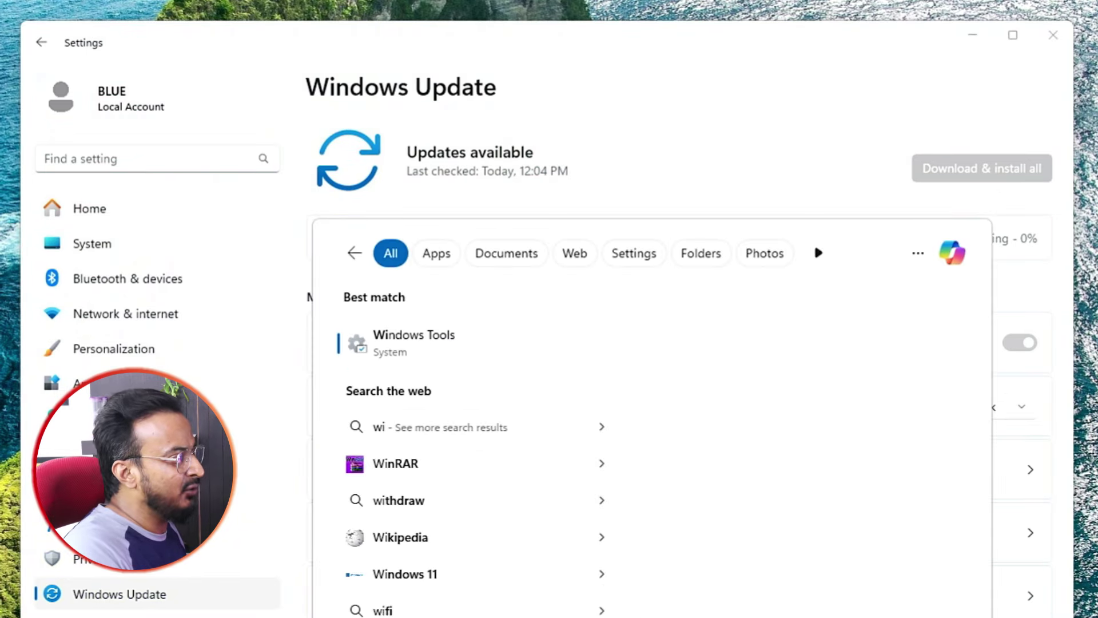
{"action": "type", "text": "nver"}
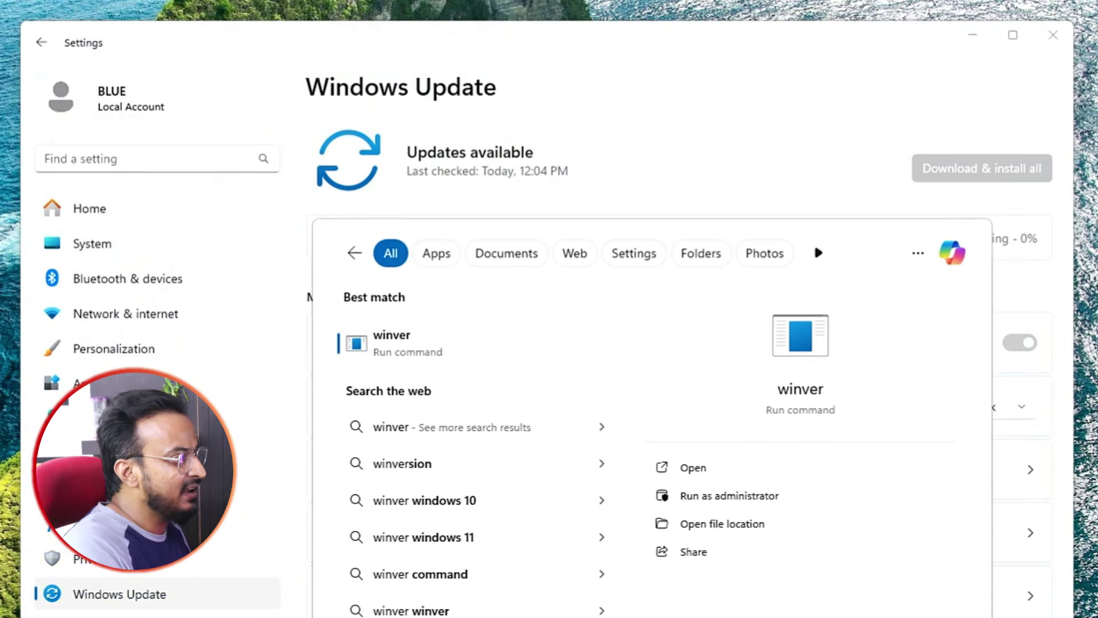
{"action": "key", "text": "Return"}
{"action": "left_click_drag", "start_coordinate": [0, 5], "coordinate": [661, 273]}
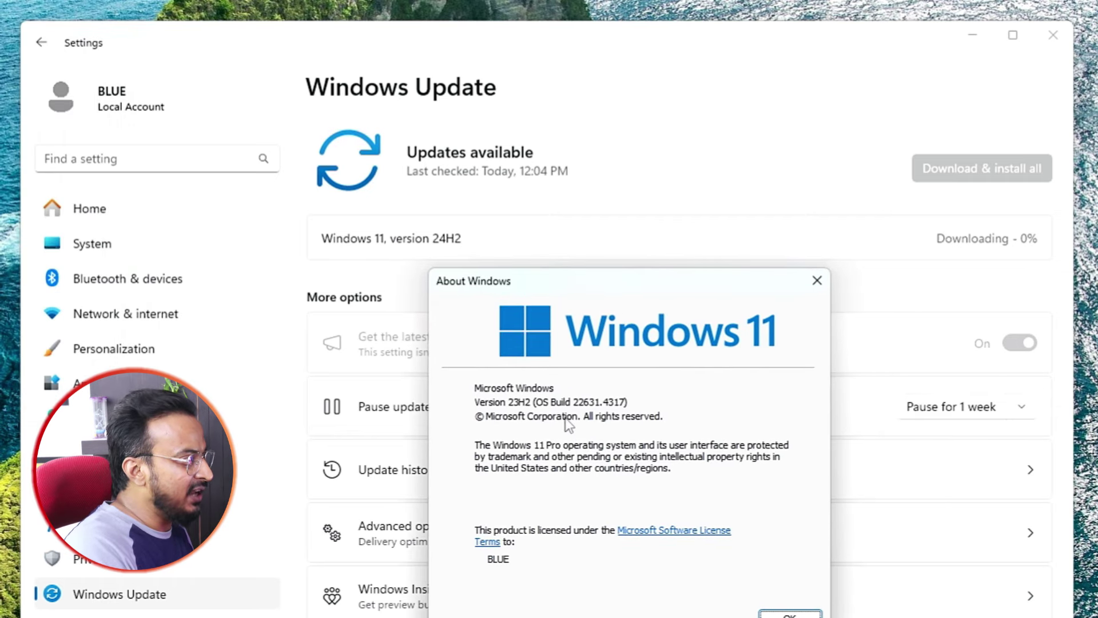
{"action": "left_click", "coordinate": [813, 284]}
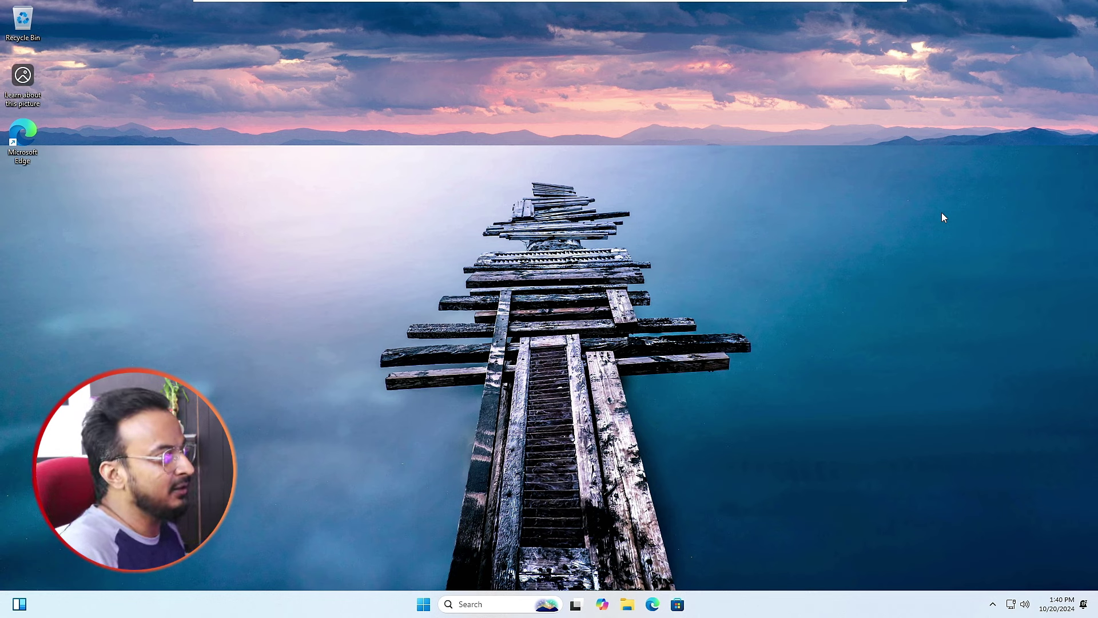
Run winver again after the upgrade, centre the About Windows dialog to read the version and build, and close it
{"action": "left_click", "coordinate": [478, 604]}
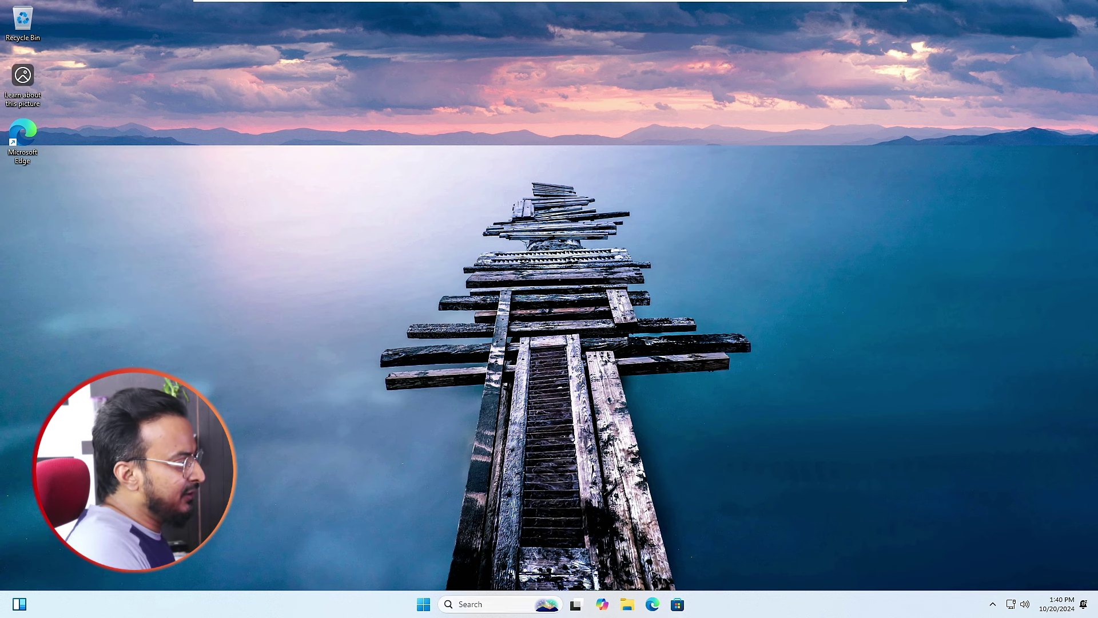
{"action": "type", "text": "winver"}
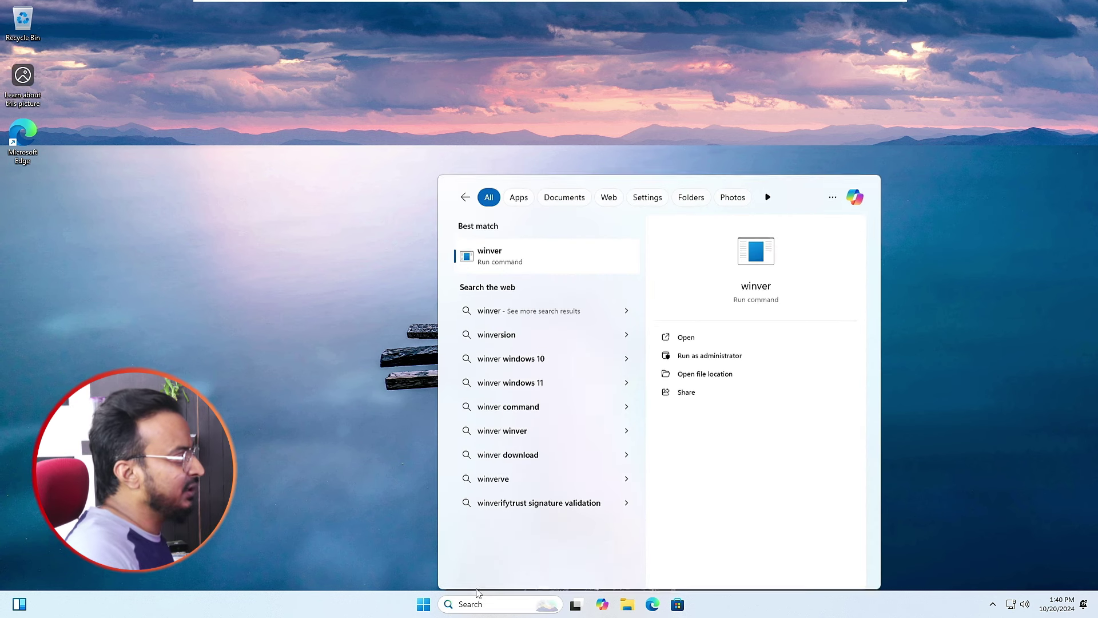
{"action": "key", "text": "Return"}
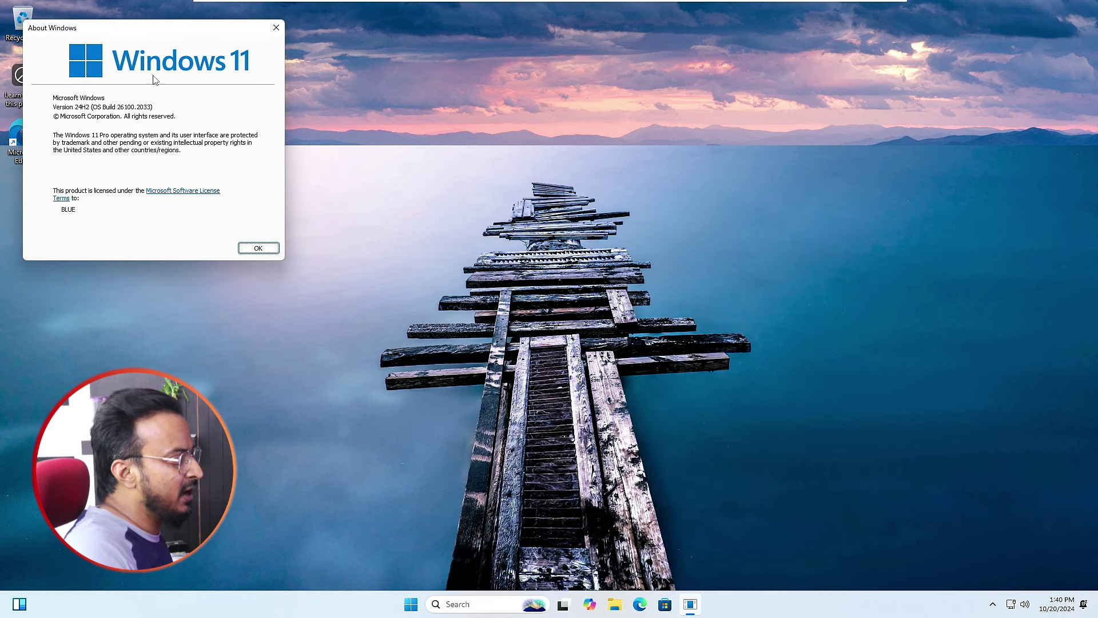
{"action": "left_click_drag", "start_coordinate": [162, 27], "coordinate": [677, 167]}
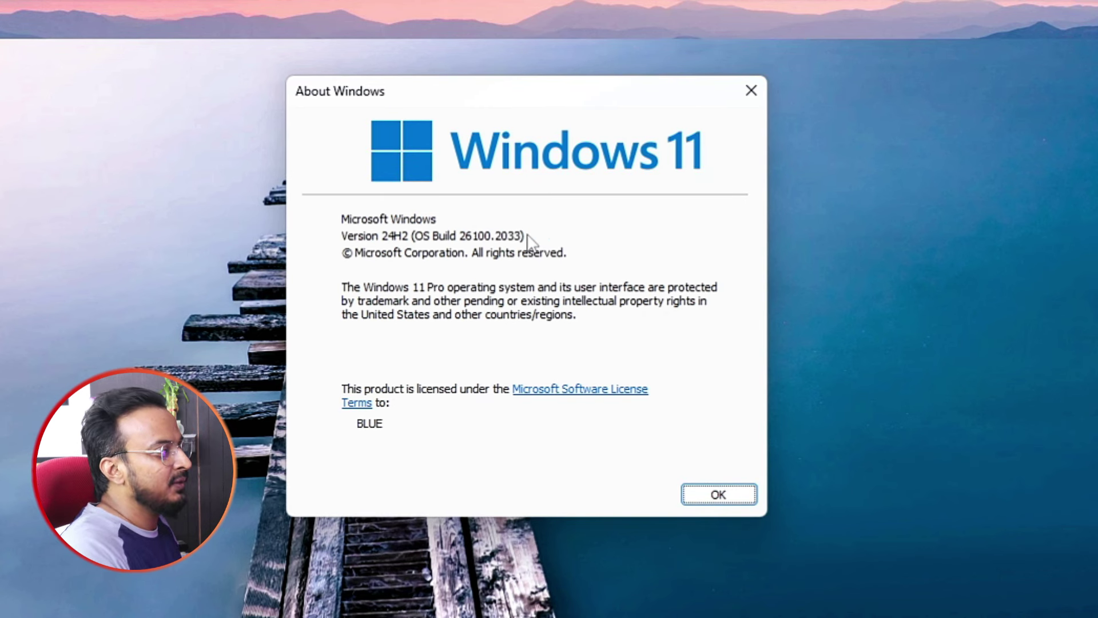
{"action": "left_click_drag", "start_coordinate": [556, 91], "coordinate": [452, 107]}
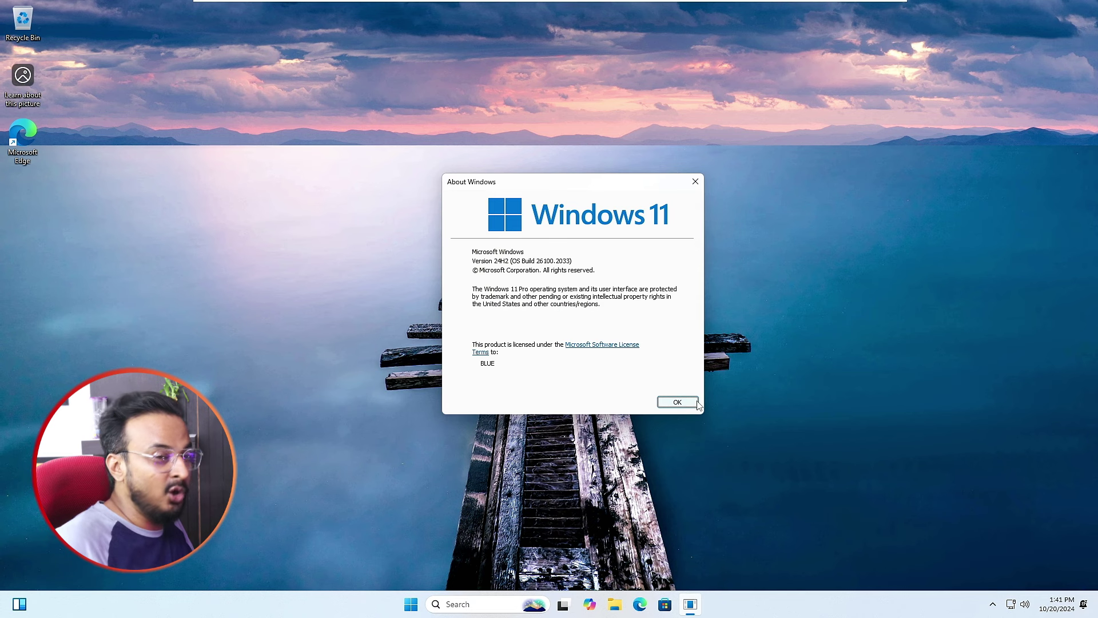
{"action": "left_click", "coordinate": [696, 402]}
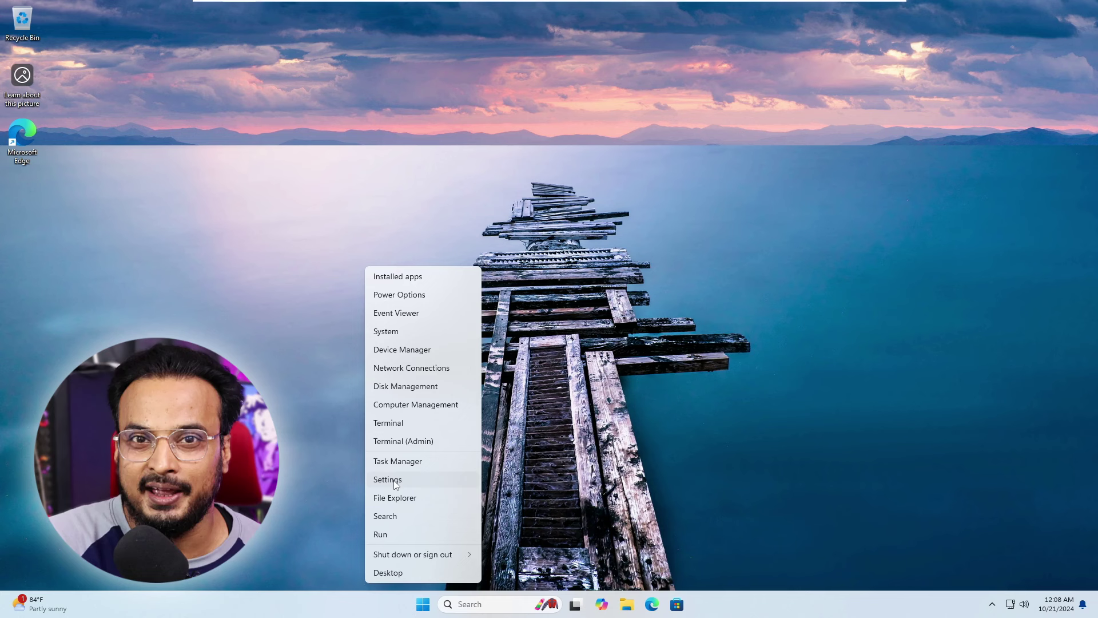
Go to the advanced options of Windows Update in Settings and open the Recovery page
{"action": "left_click", "coordinate": [394, 480]}
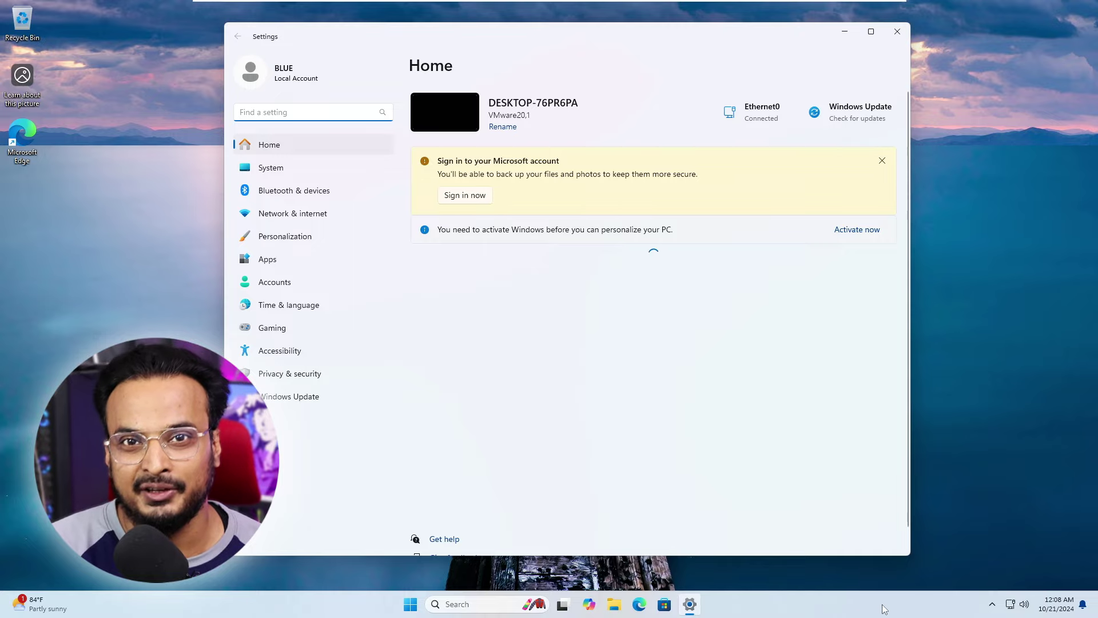
{"action": "left_click", "coordinate": [289, 397]}
{"action": "scroll", "coordinate": [703, 408], "scroll_direction": "down", "scroll_amount": 1}
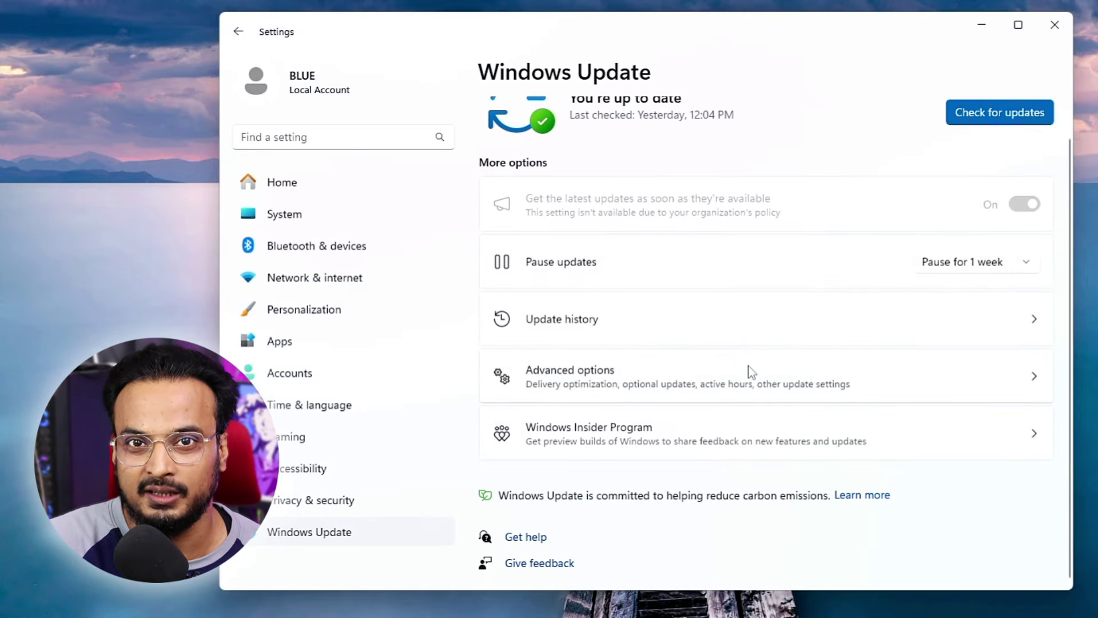
{"action": "left_click", "coordinate": [752, 370]}
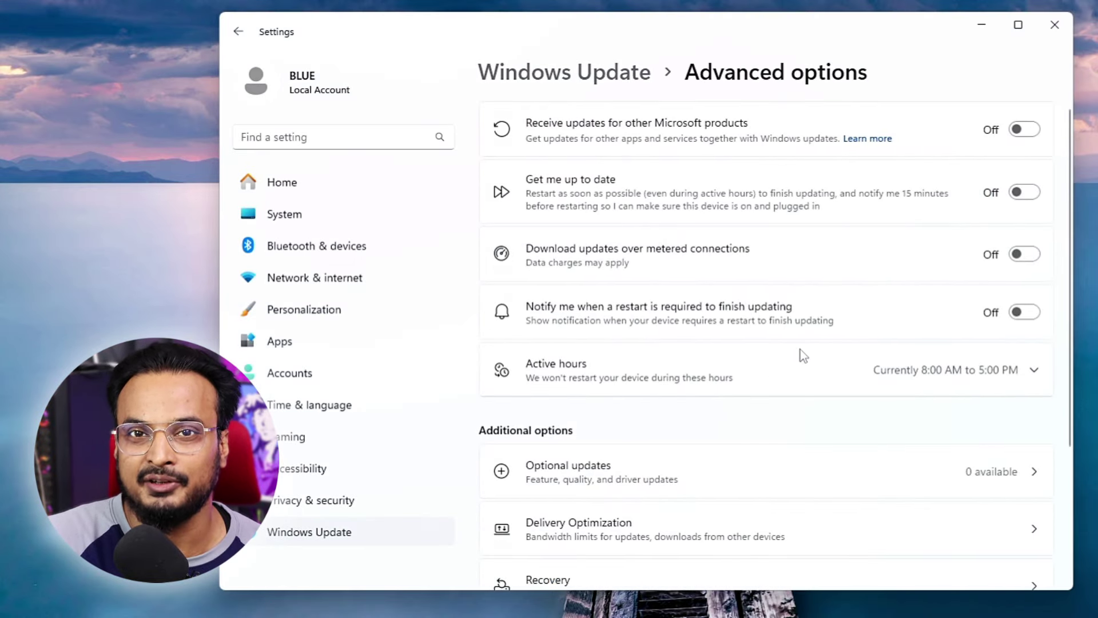
{"action": "scroll", "coordinate": [801, 352], "scroll_direction": "down", "scroll_amount": 3}
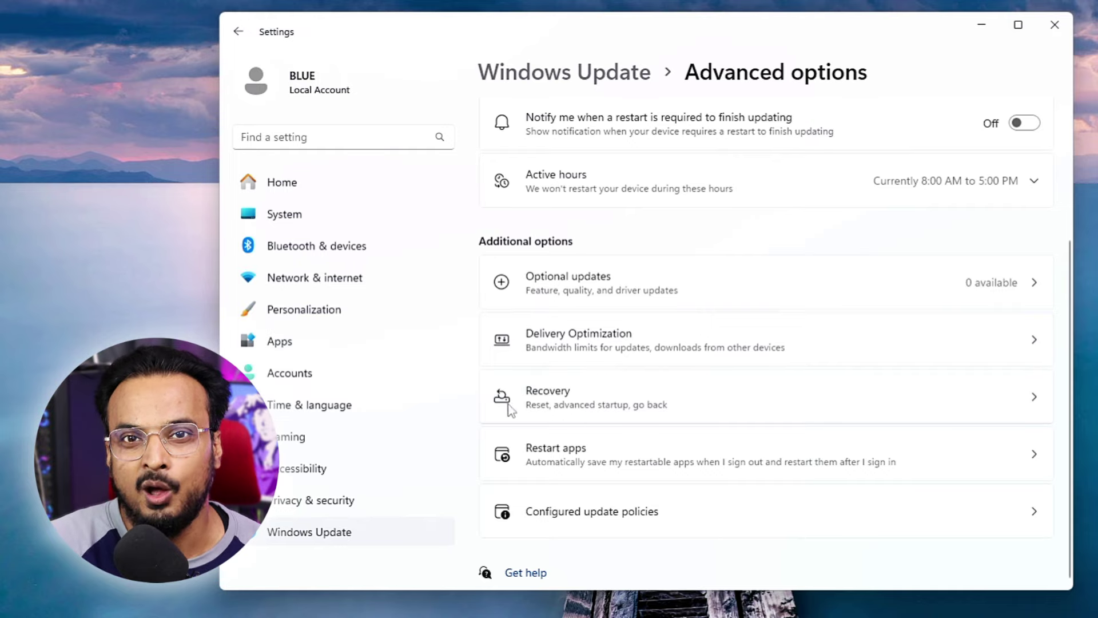
{"action": "left_click", "coordinate": [603, 416]}
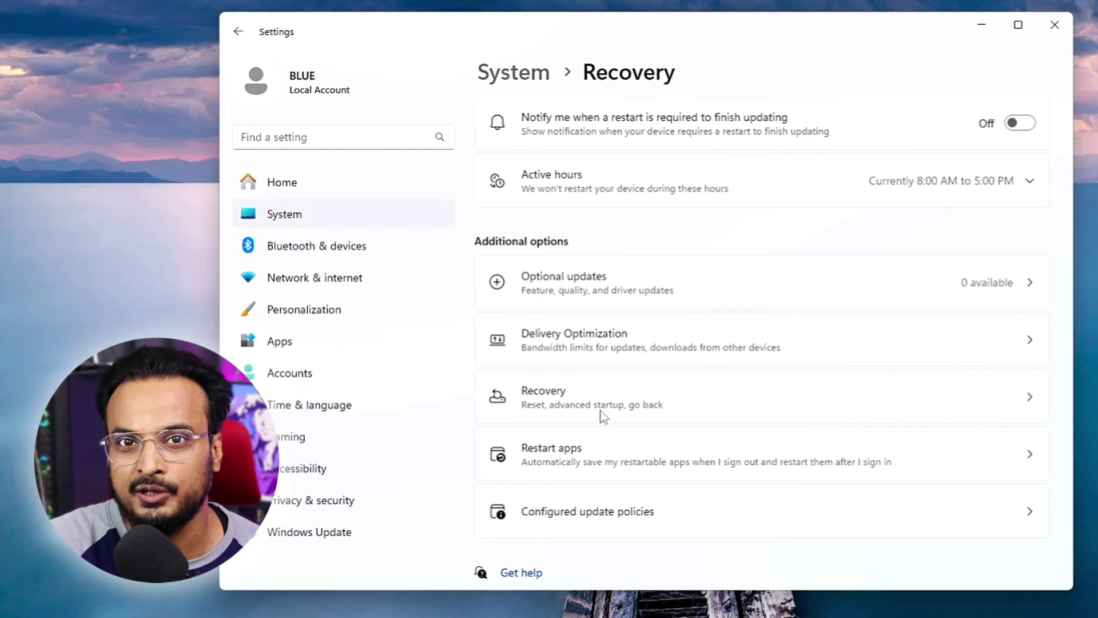